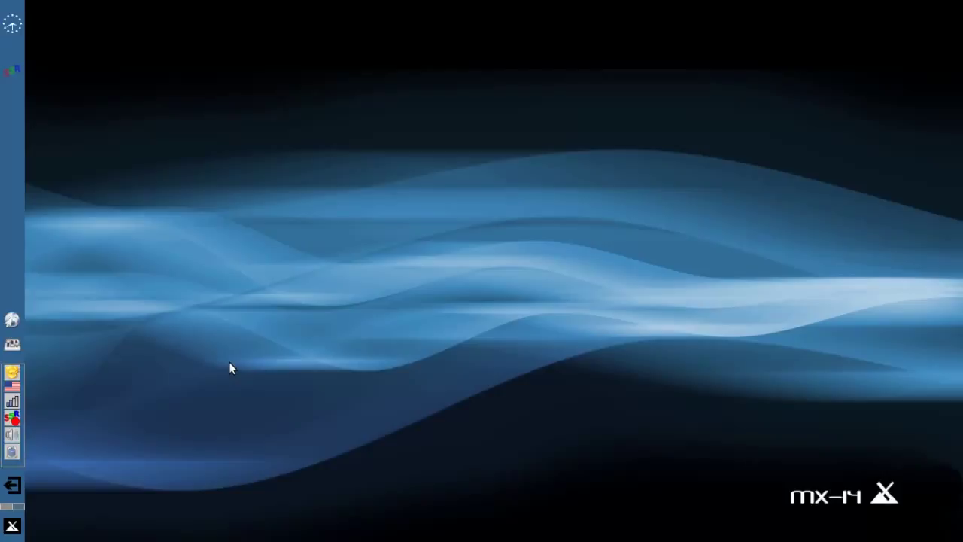
Launch Skype and sign in through the Skype Name option by entering the account password.
left_click(8, 533)
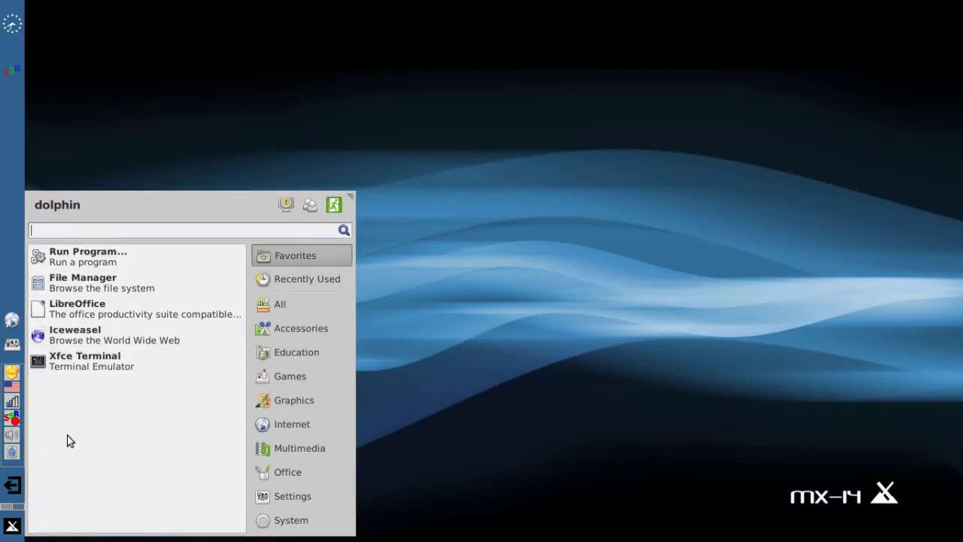
type("skype")
key("Return")
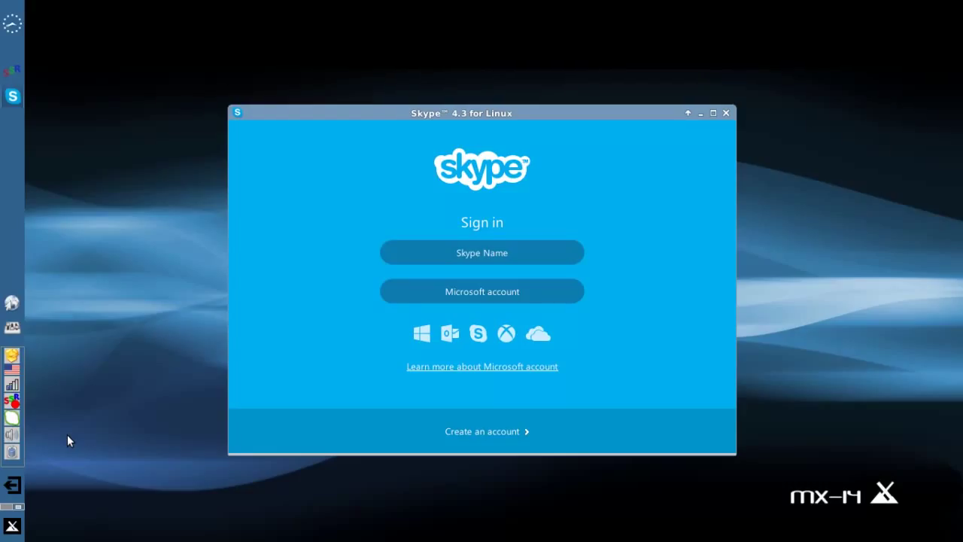
left_click(492, 256)
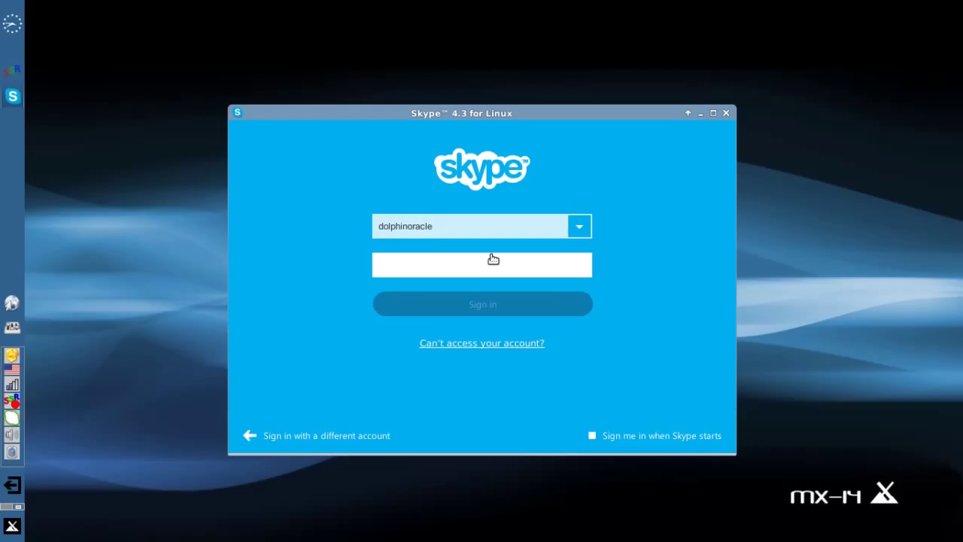
type("•••••")
key("Return")
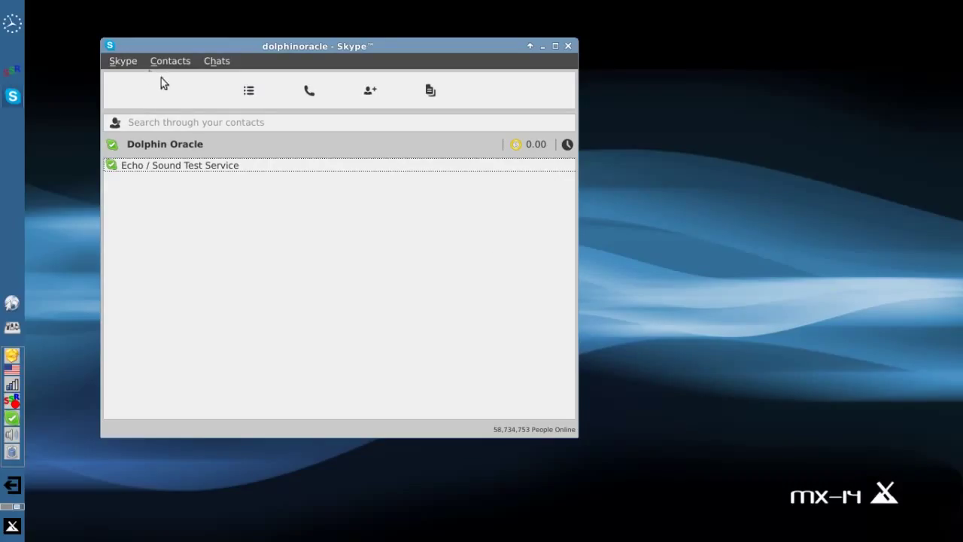
Examine the microphone choices in Skype's Sound Devices options, then close the options.
left_click(124, 61)
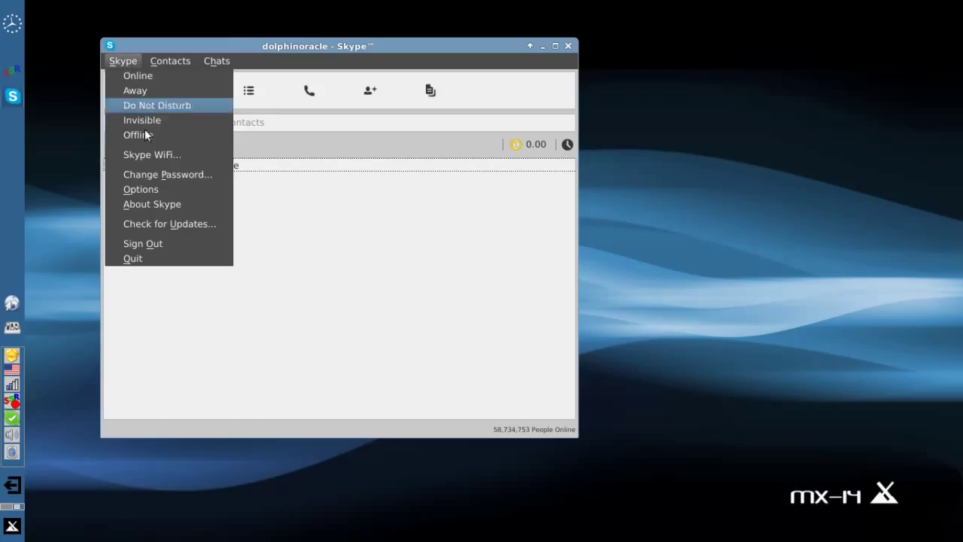
left_click(144, 189)
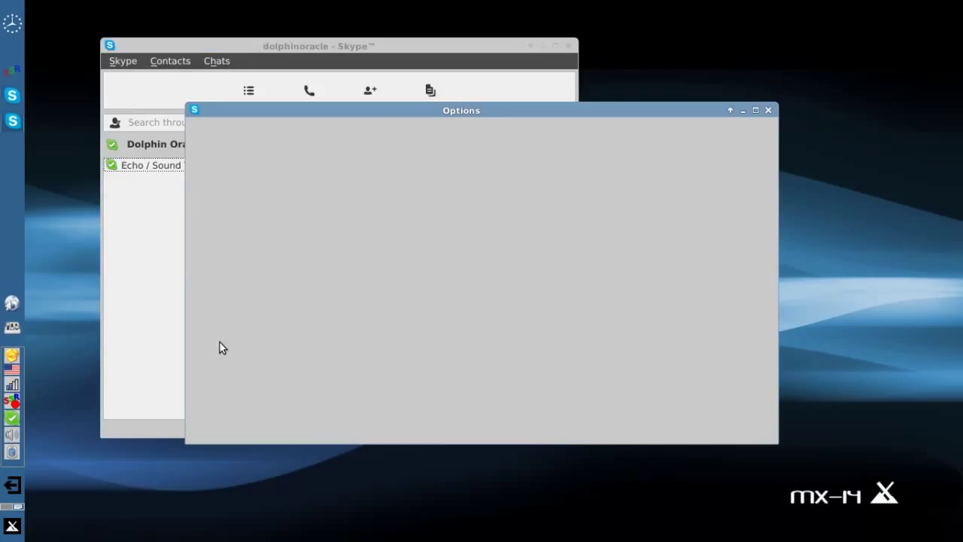
left_click(225, 331)
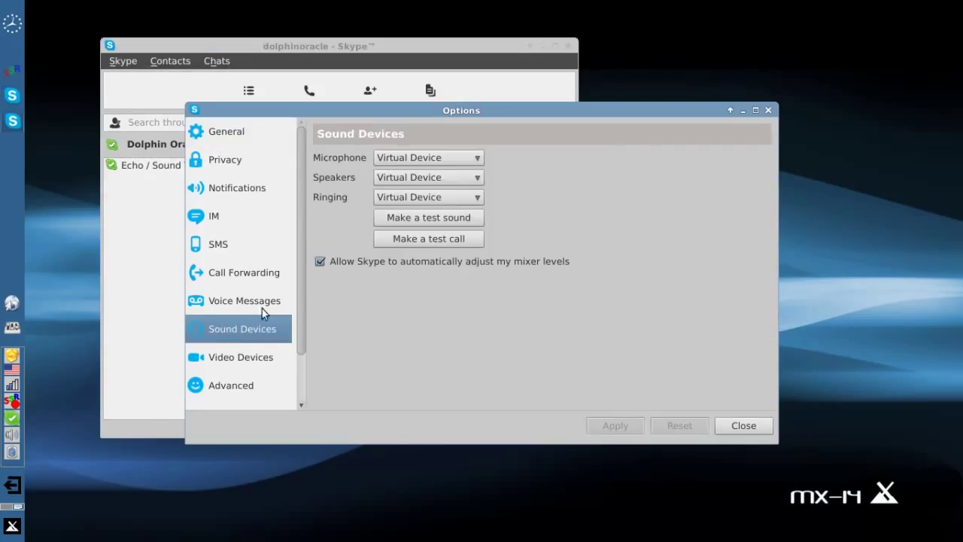
left_click(442, 159)
left_click(569, 170)
left_click(747, 427)
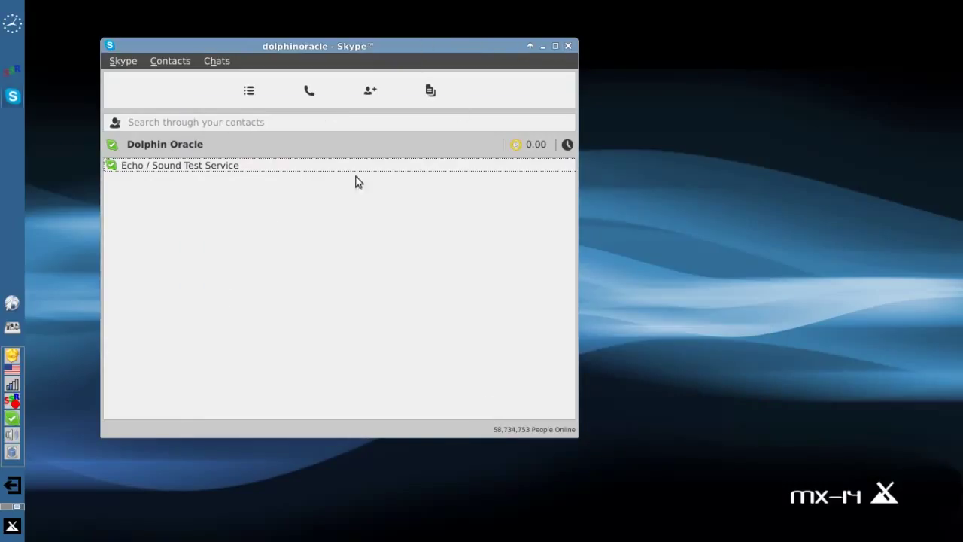
Close the Skype window and quit Skype completely.
left_click(568, 47)
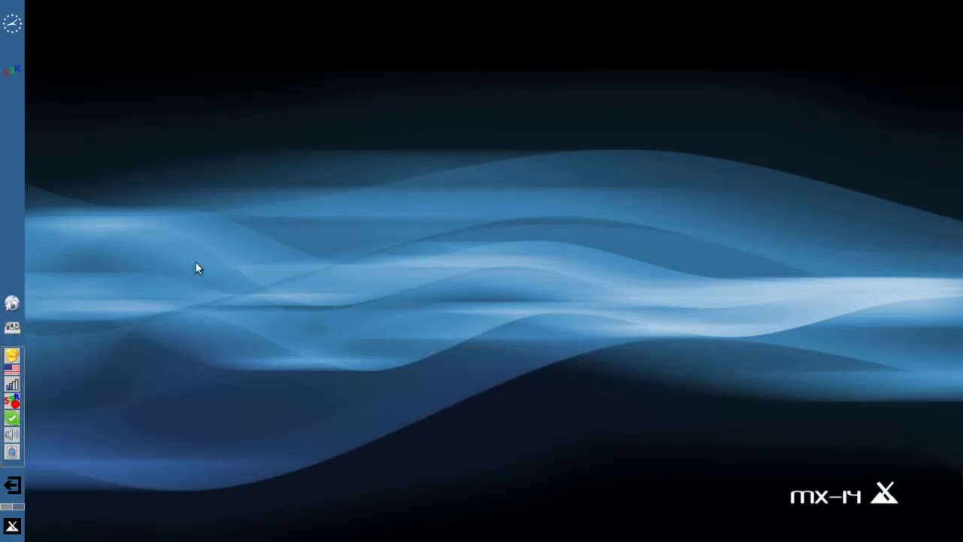
right_click(9, 420)
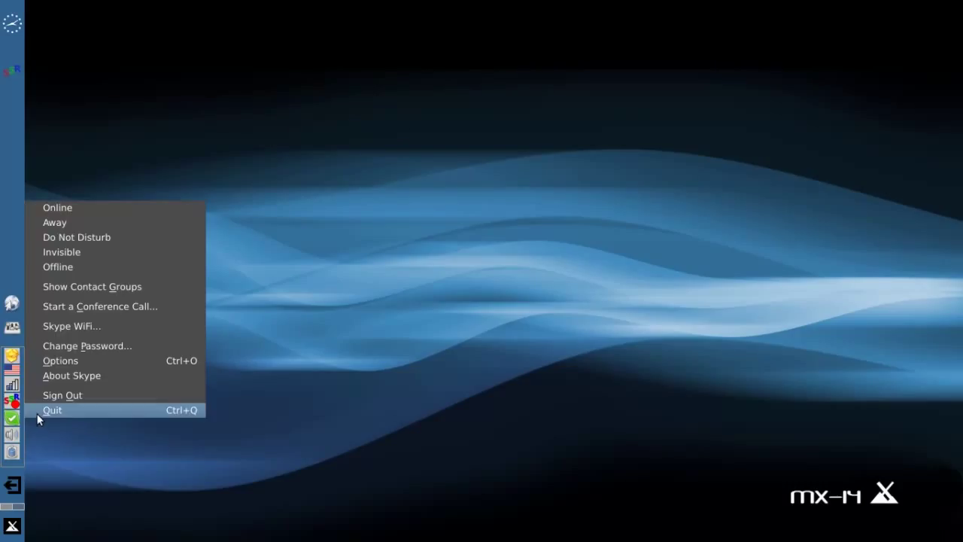
left_click(36, 412)
Launch Synaptic Package Manager and authorize it with the administrator password.
left_click(10, 528)
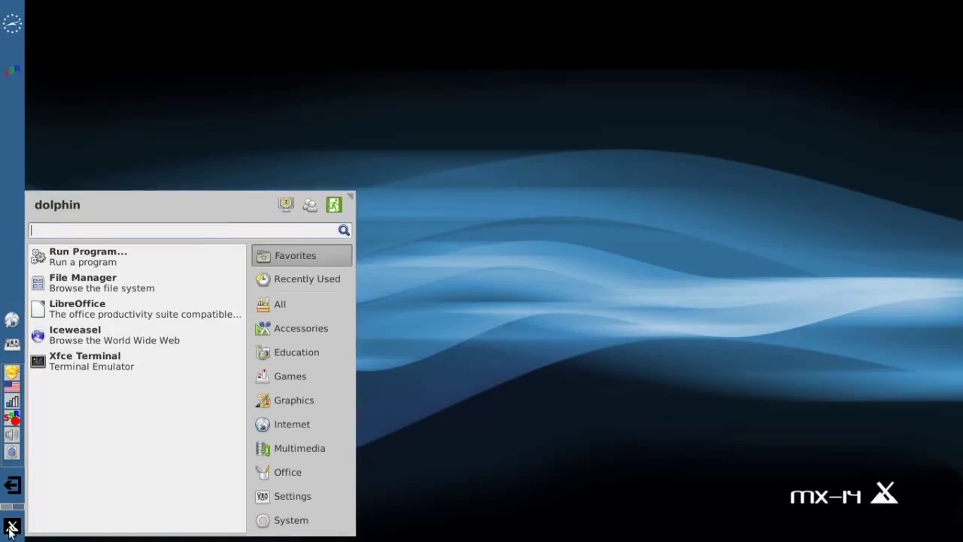
type("syn")
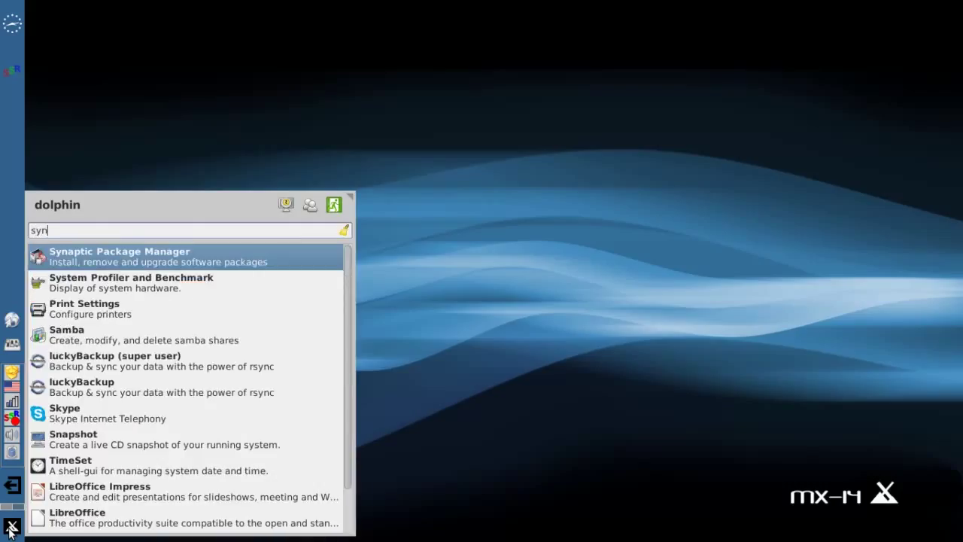
key("Return")
type("••••")
key("Return")
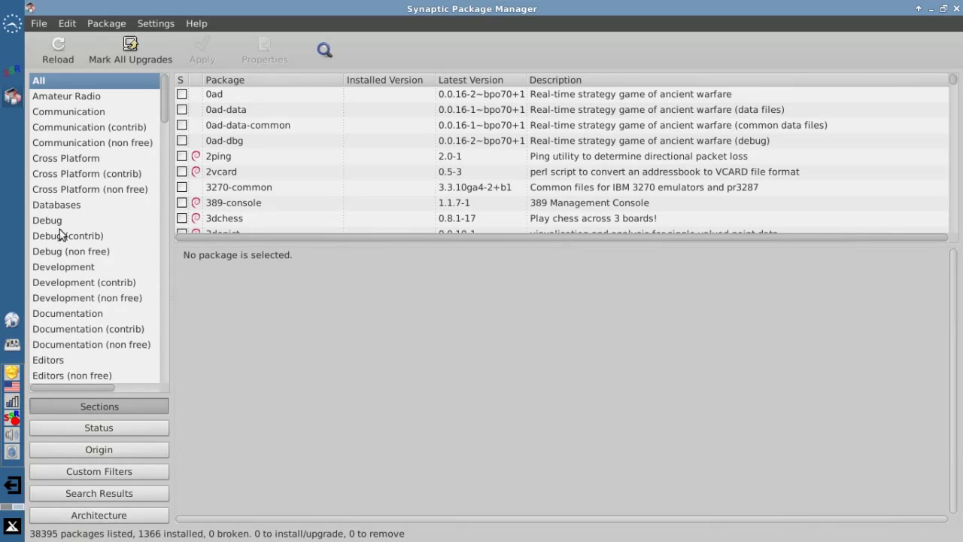
Find the pulseaudio package and mark it for installation, accepting its required dependency.
left_click(249, 127)
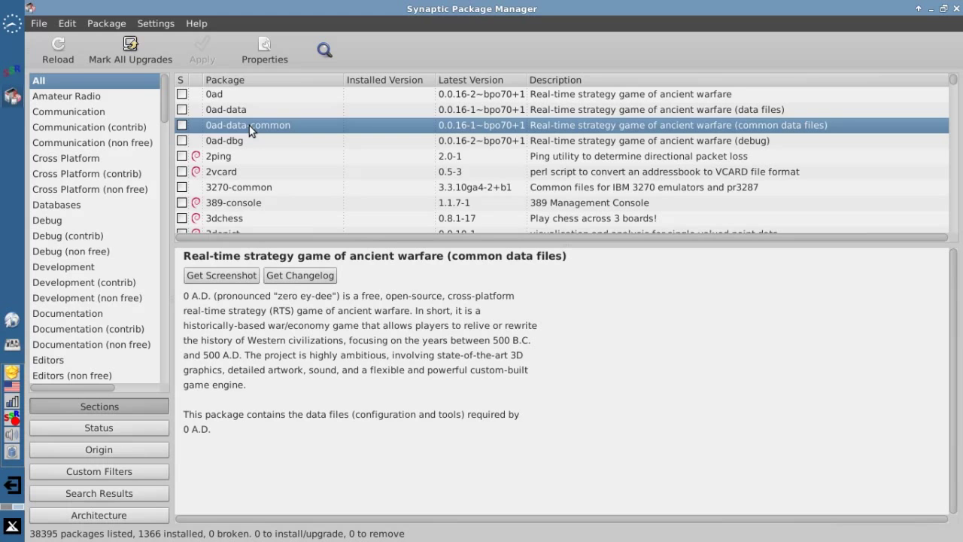
type("puls")
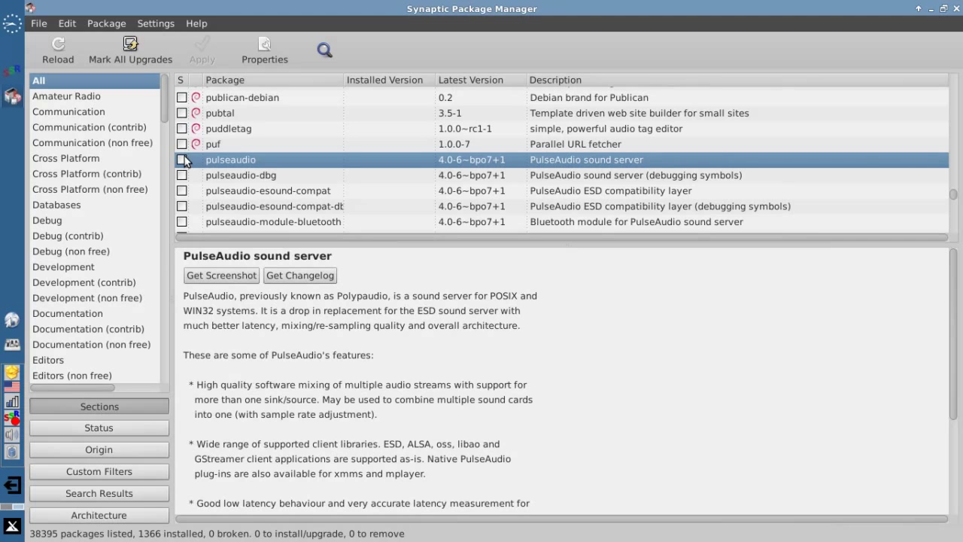
left_click(183, 160)
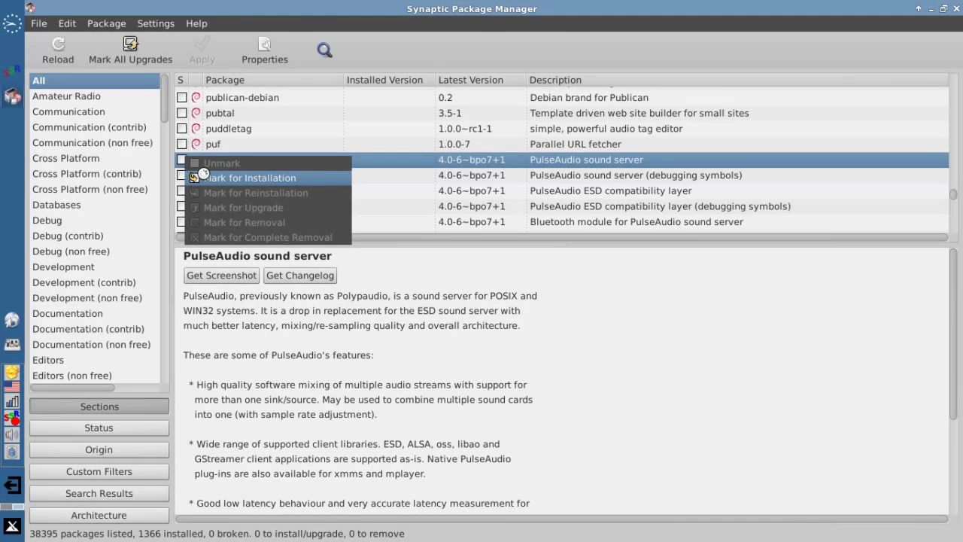
left_click(203, 177)
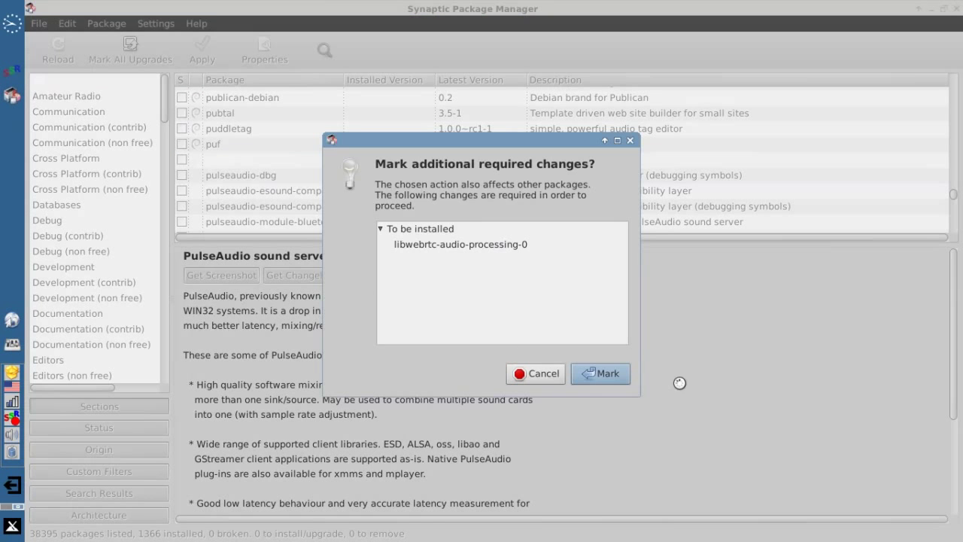
left_click(602, 377)
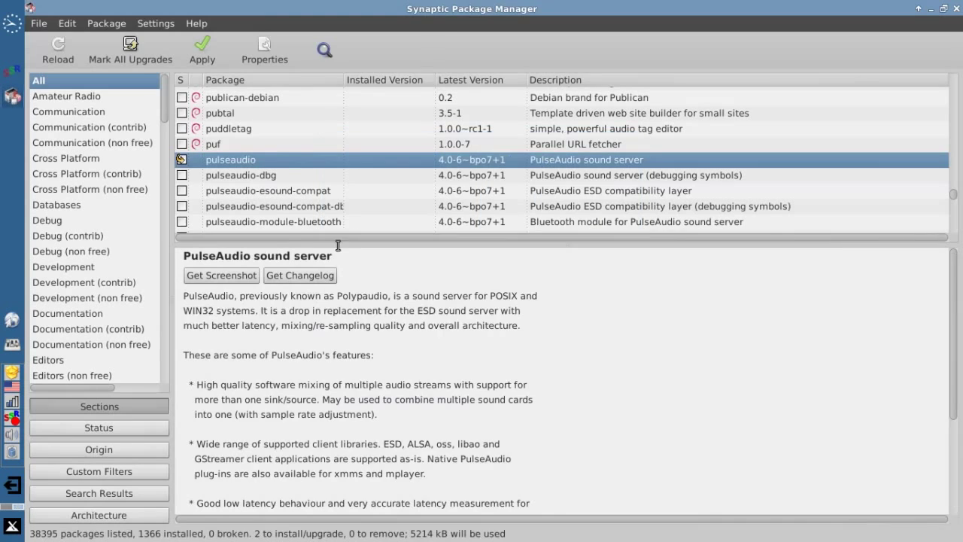
Mark pulseaudio's recommended packages pulseaudio-module-x11, gstreamer0.10-pulseaudio and rtkit for installation, accepting any additional required changes.
left_click(181, 161)
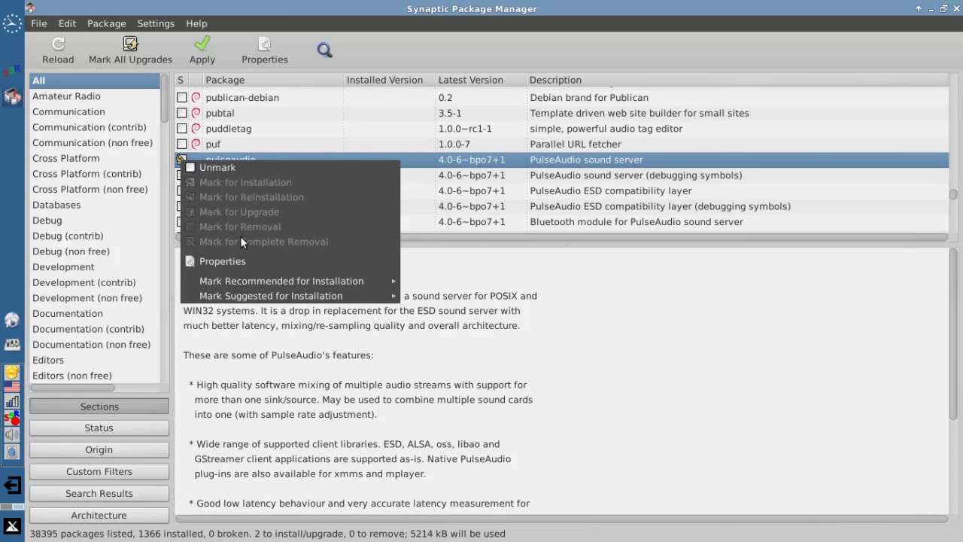
mouse_move(258, 280)
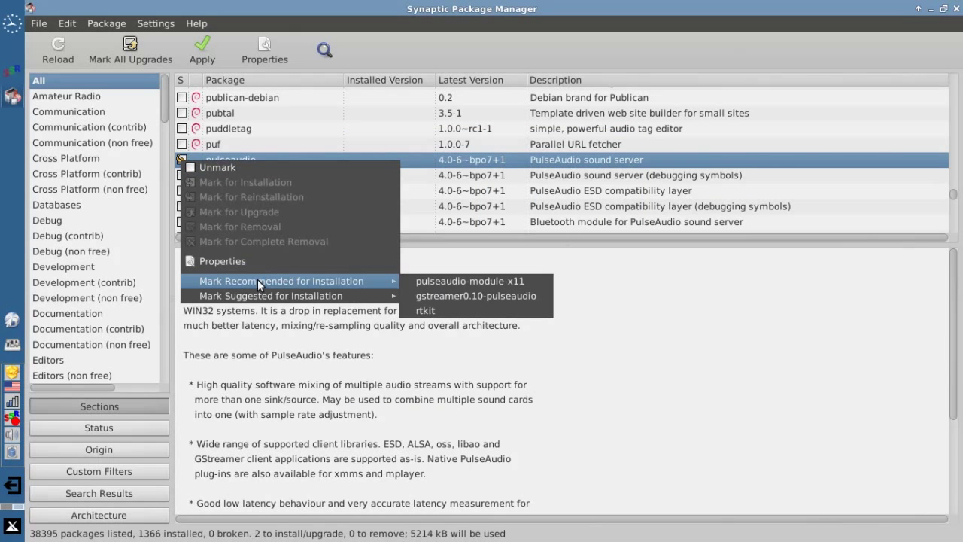
left_click(448, 281)
left_click(606, 374)
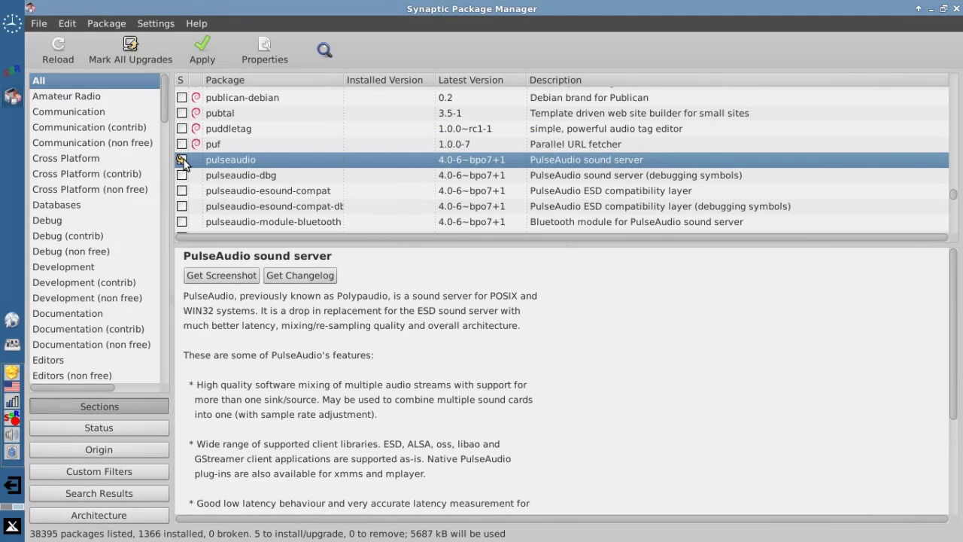
left_click(182, 159)
mouse_move(291, 282)
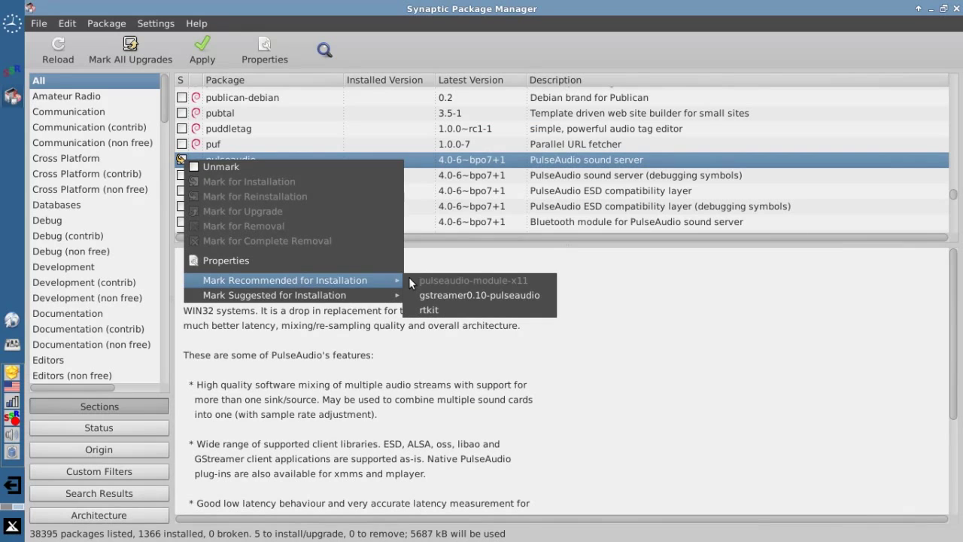
left_click(459, 293)
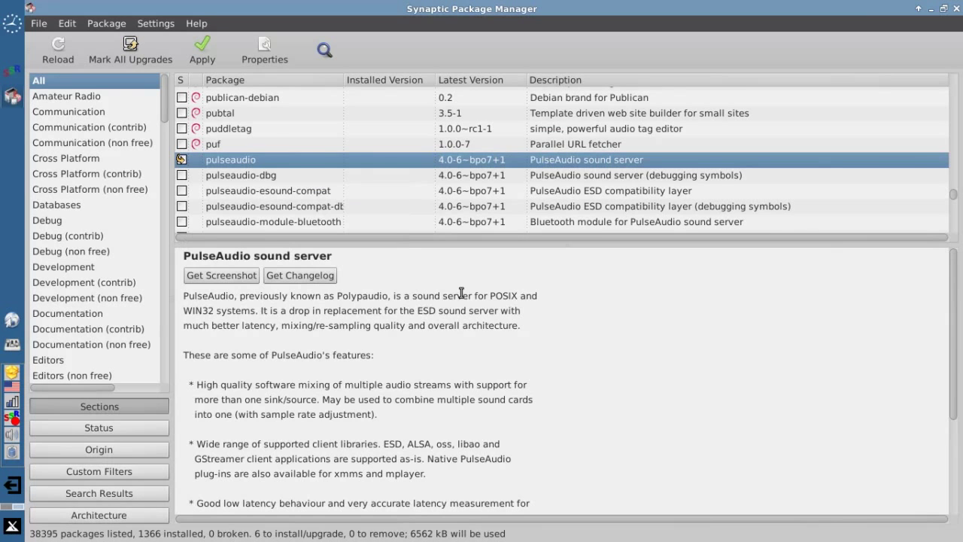
left_click(182, 159)
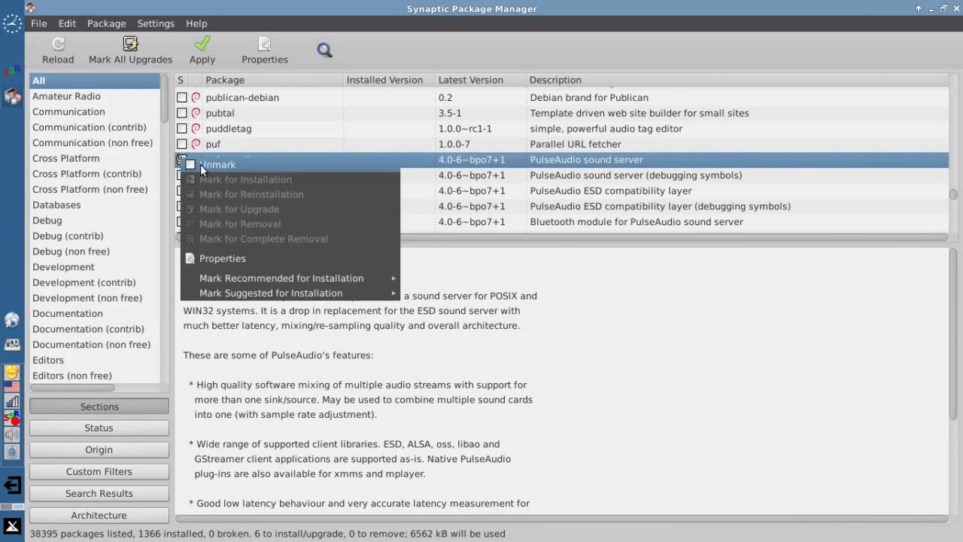
mouse_move(284, 278)
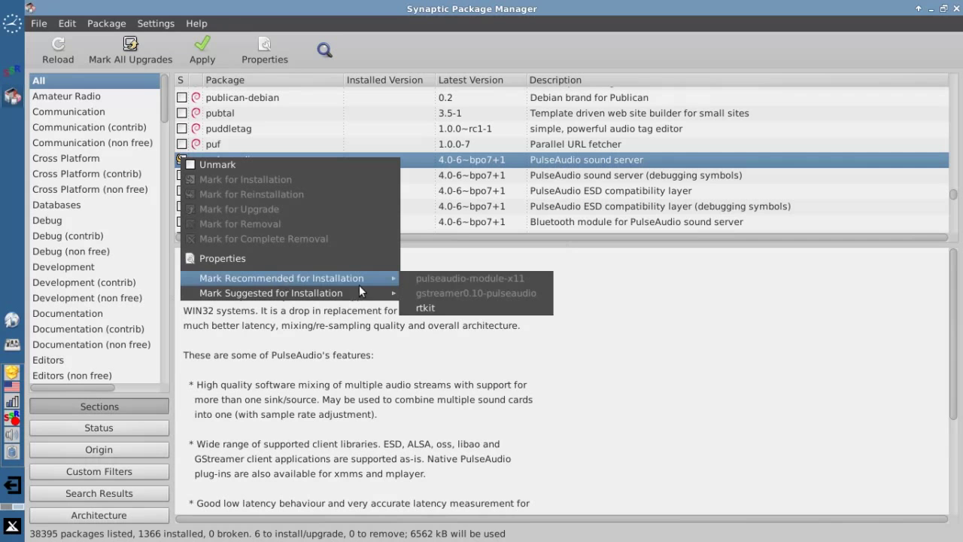
left_click(452, 307)
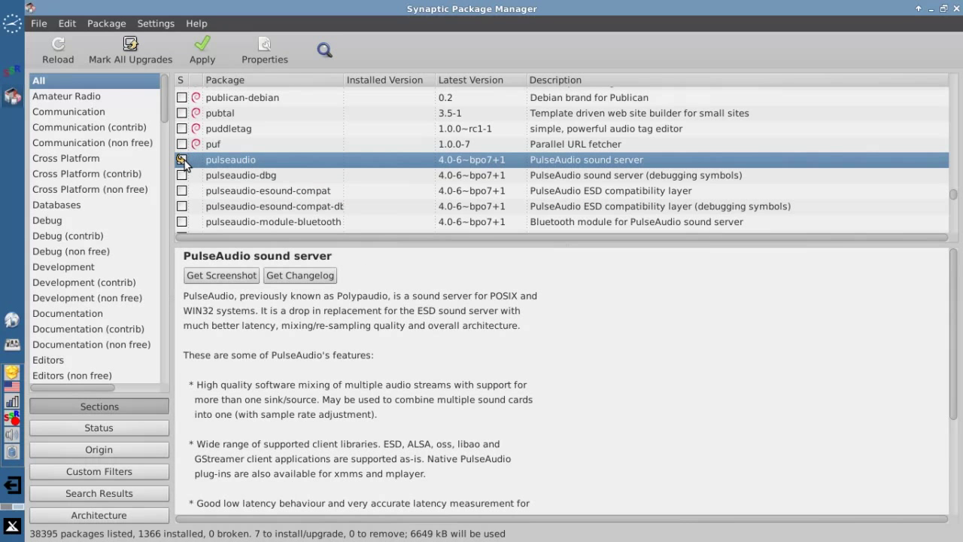
Mark pulseaudio's suggested package pavucontrol for installation, accepting its additional required packages.
left_click(182, 160)
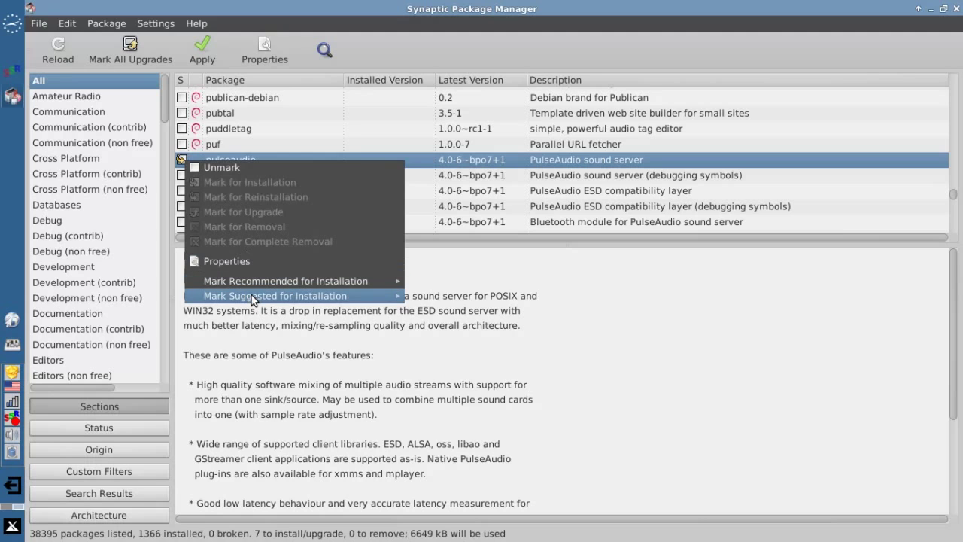
mouse_move(251, 295)
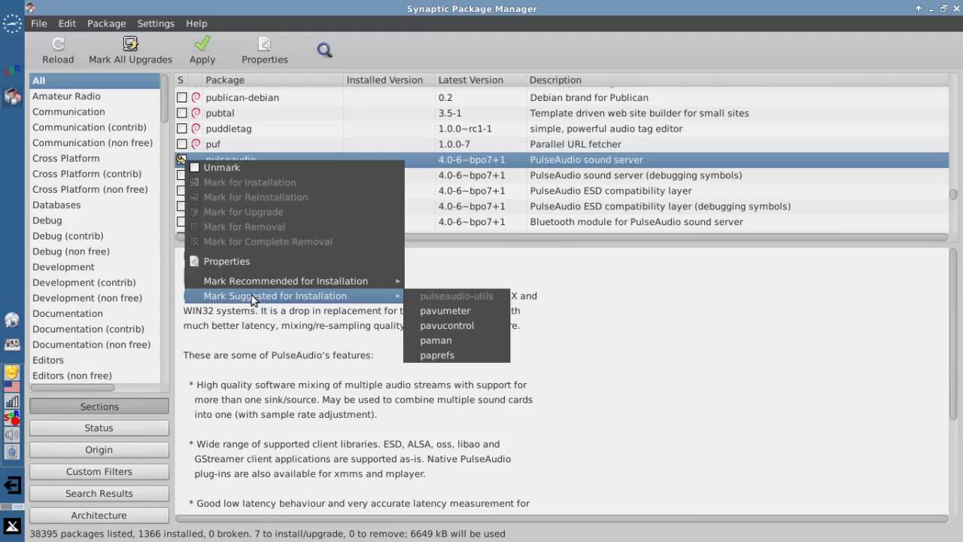
left_click(471, 327)
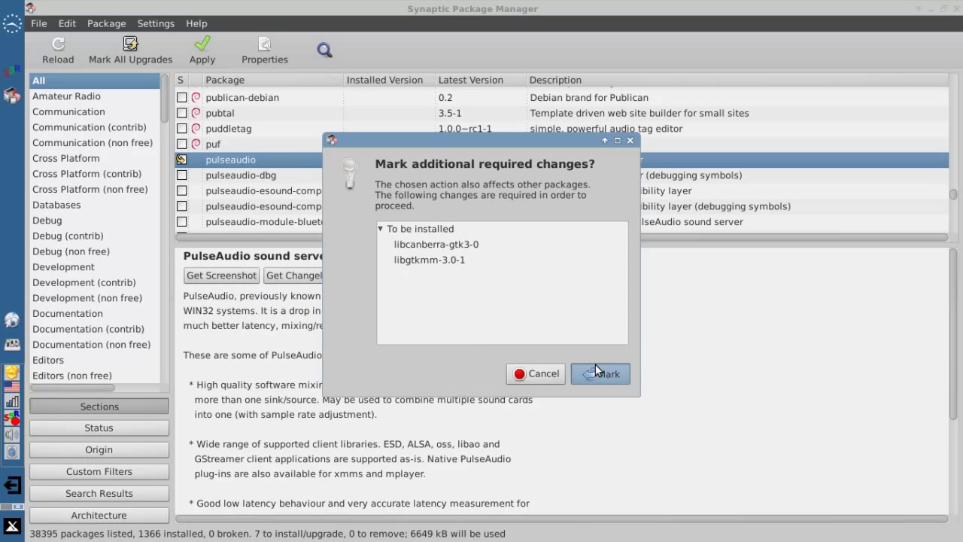
left_click(596, 364)
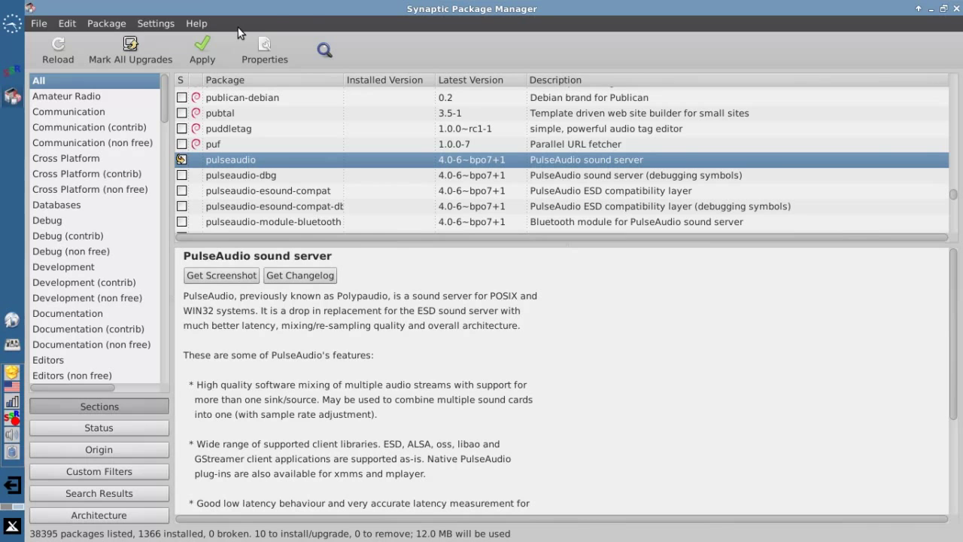
Apply the marked package installations, then dismiss the completion dialog and close Synaptic.
left_click(197, 45)
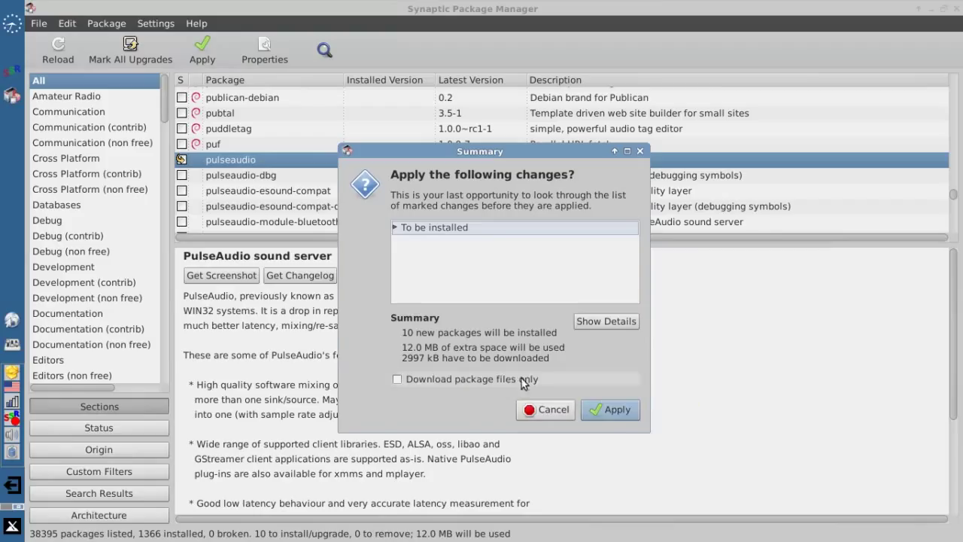
left_click(613, 410)
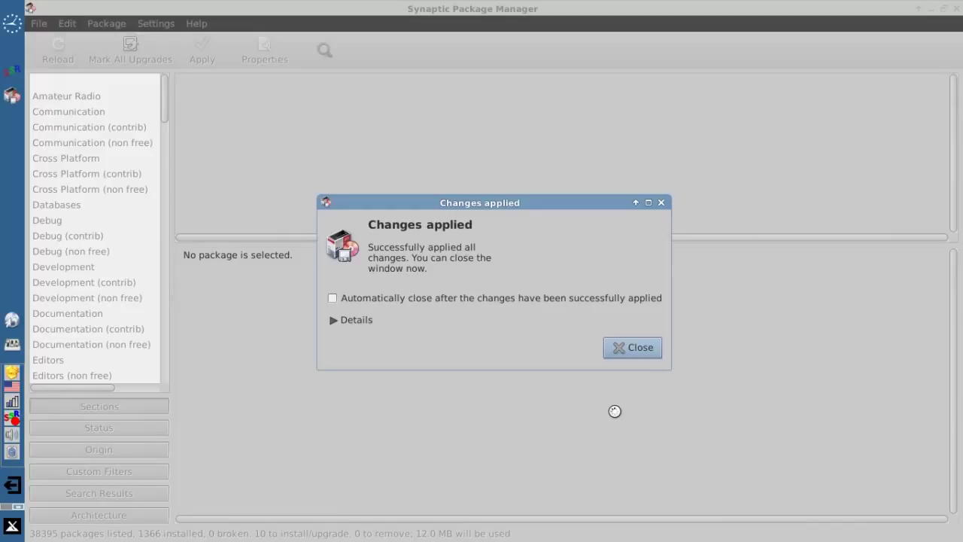
left_click(629, 349)
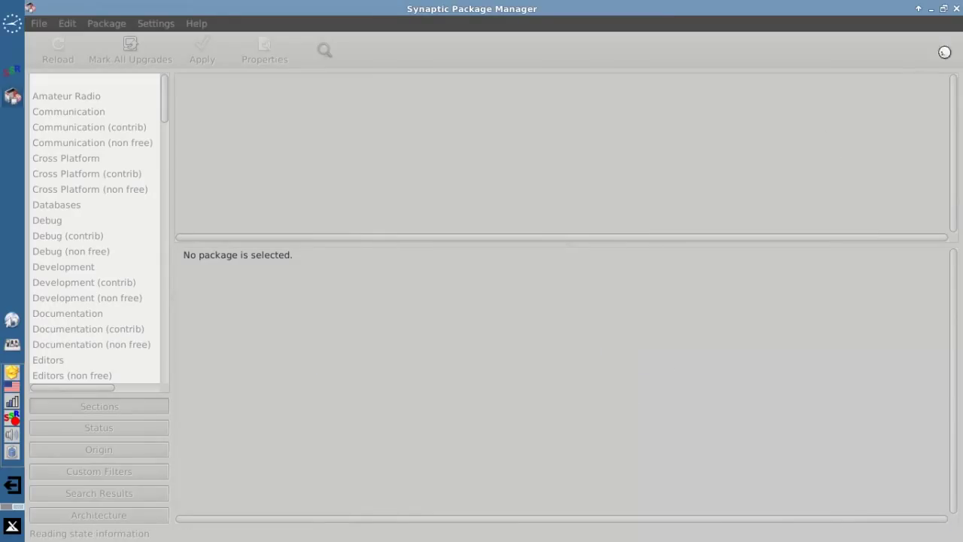
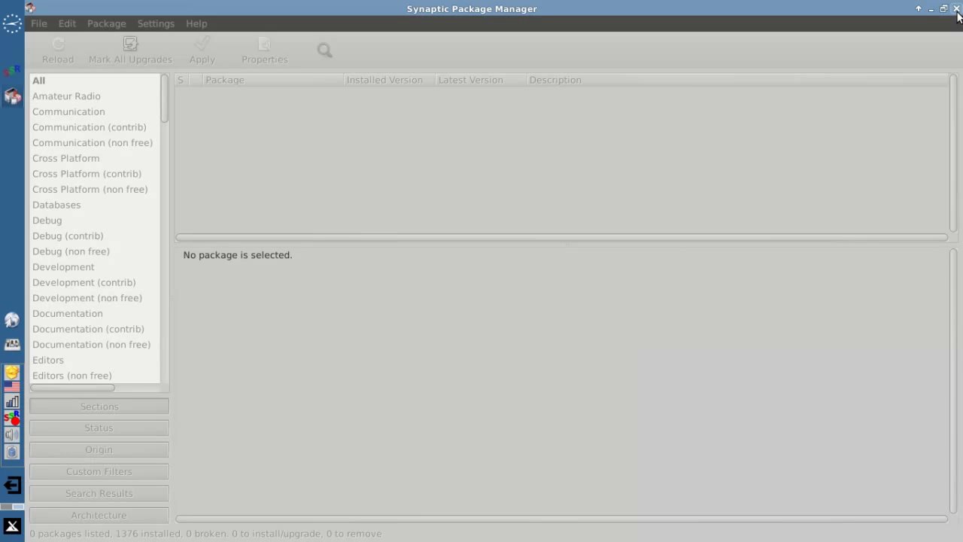
left_click(957, 9)
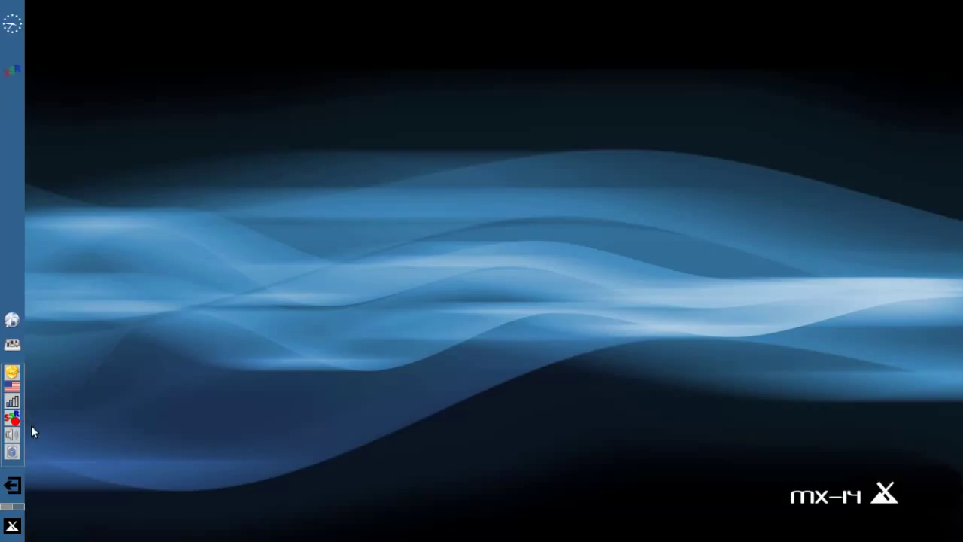
Open the Audio Mixer, examine the available sound card entries and the volume indicator's master level, and close the mixer.
left_click(10, 529)
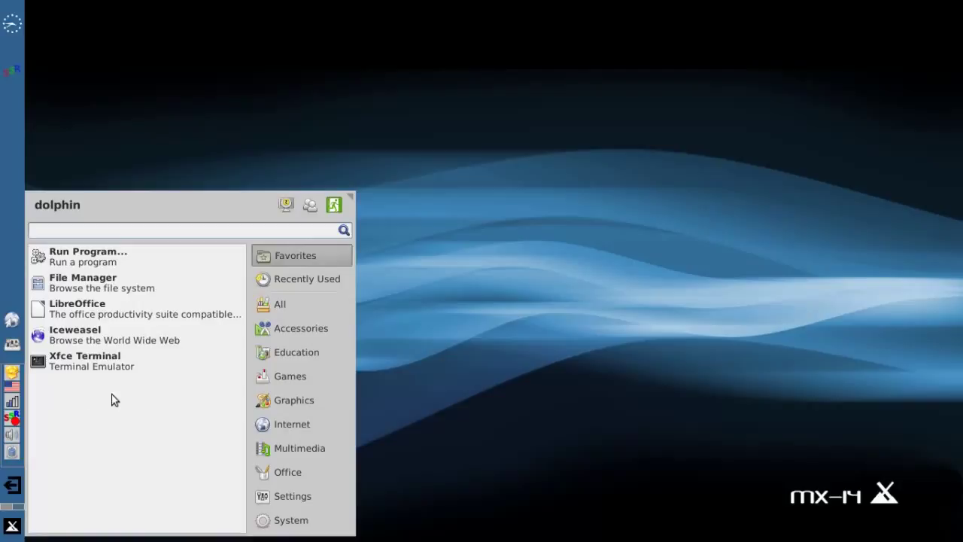
type("a")
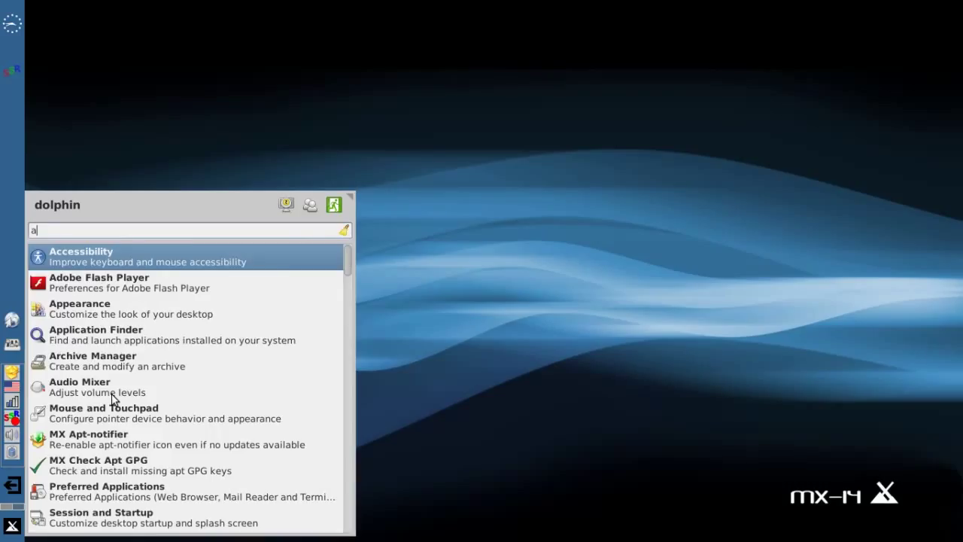
type("ud")
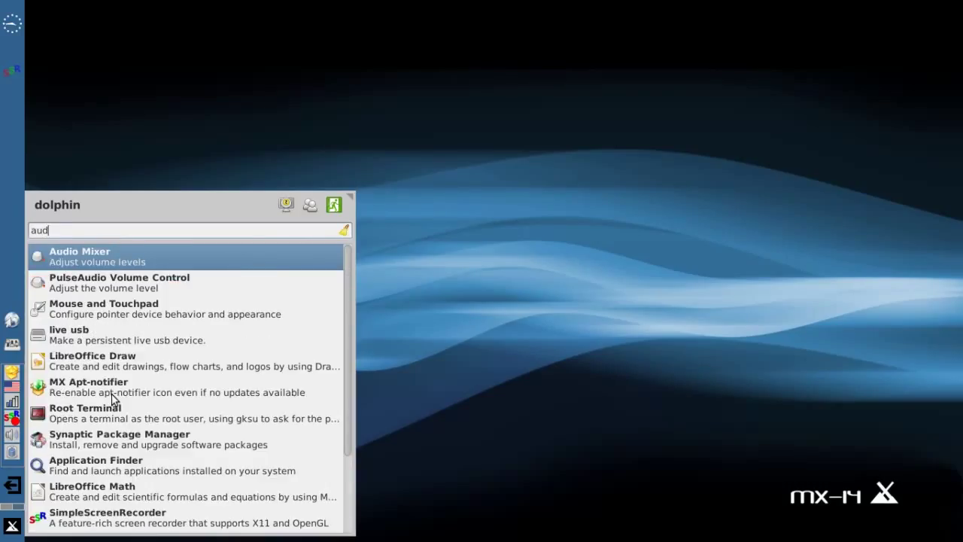
key("Return")
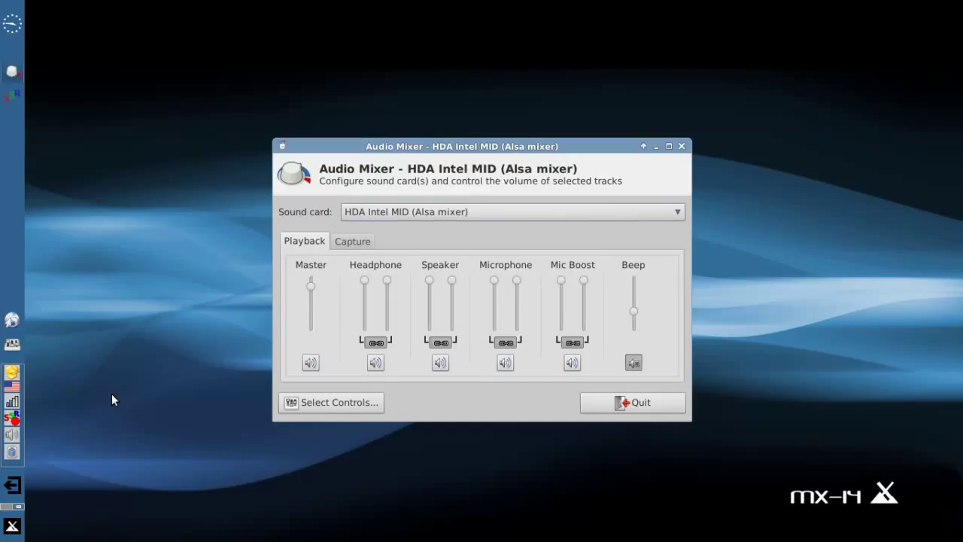
left_click(388, 212)
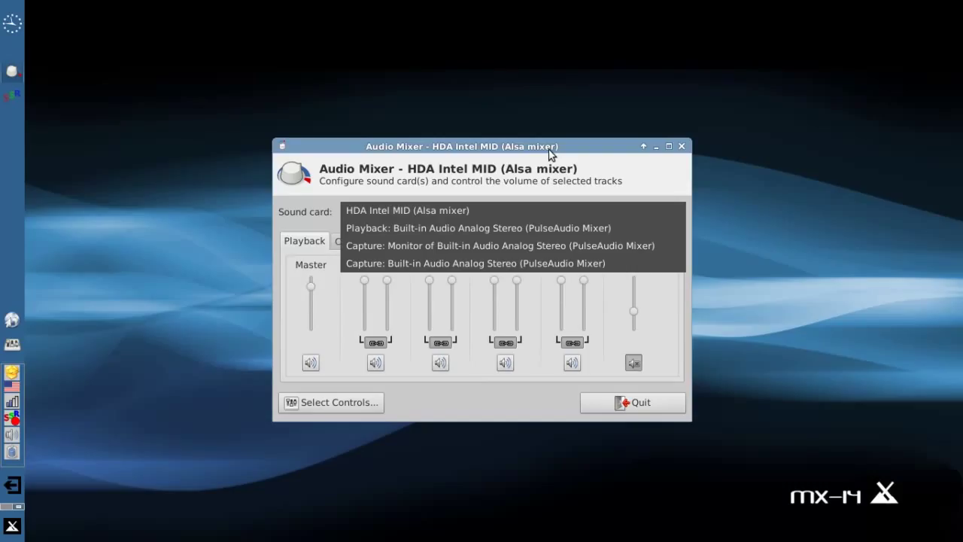
left_click(550, 178)
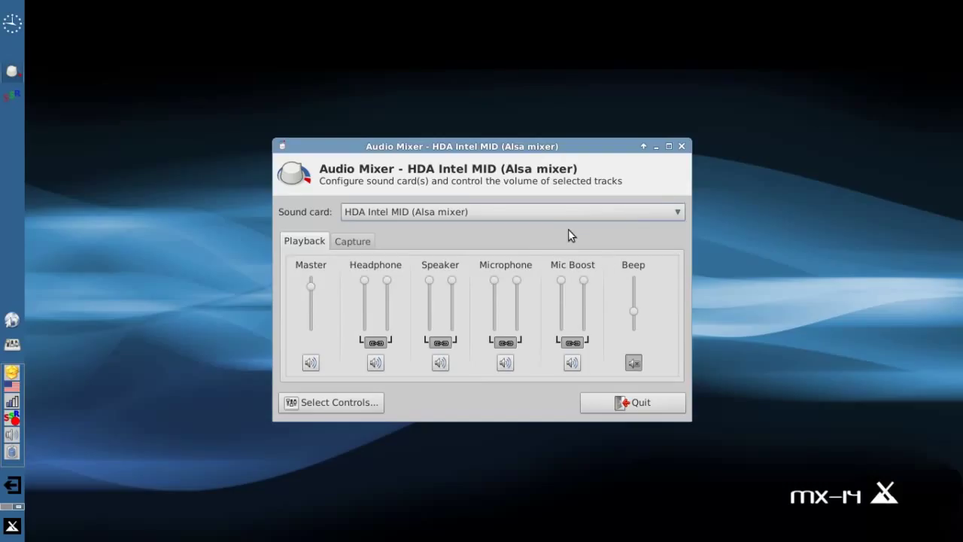
mouse_move(12, 444)
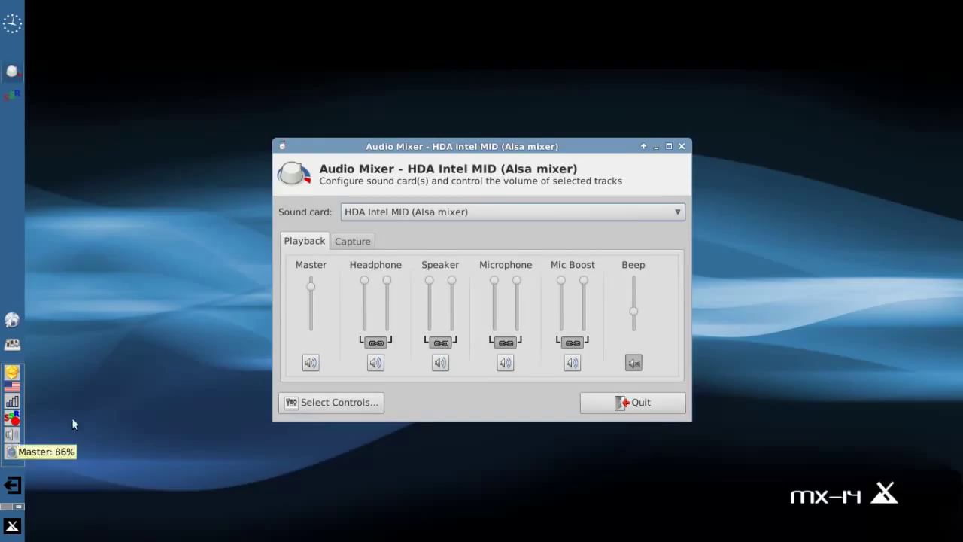
left_click(682, 146)
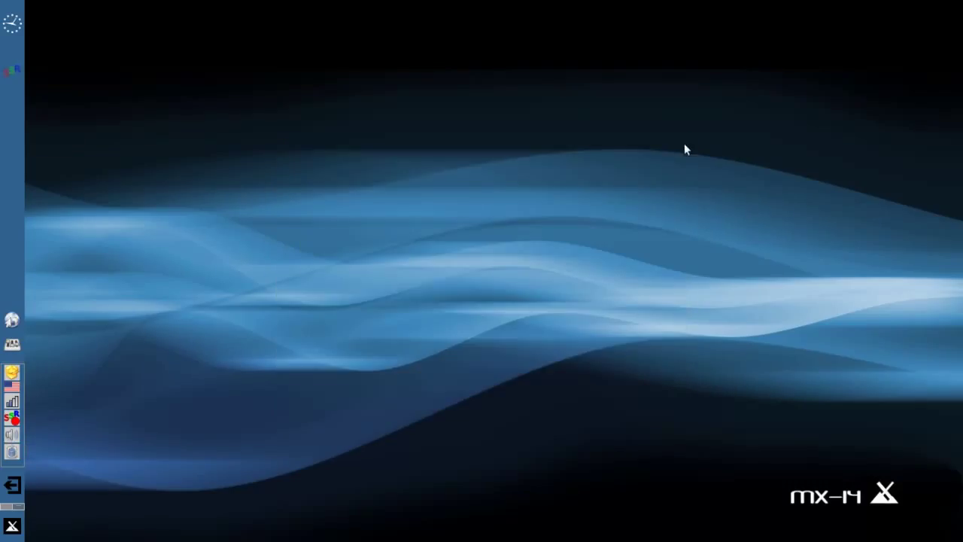
Quit the old volume applet in the notification area and add the Audio Mixer plugin to the panel.
right_click(12, 437)
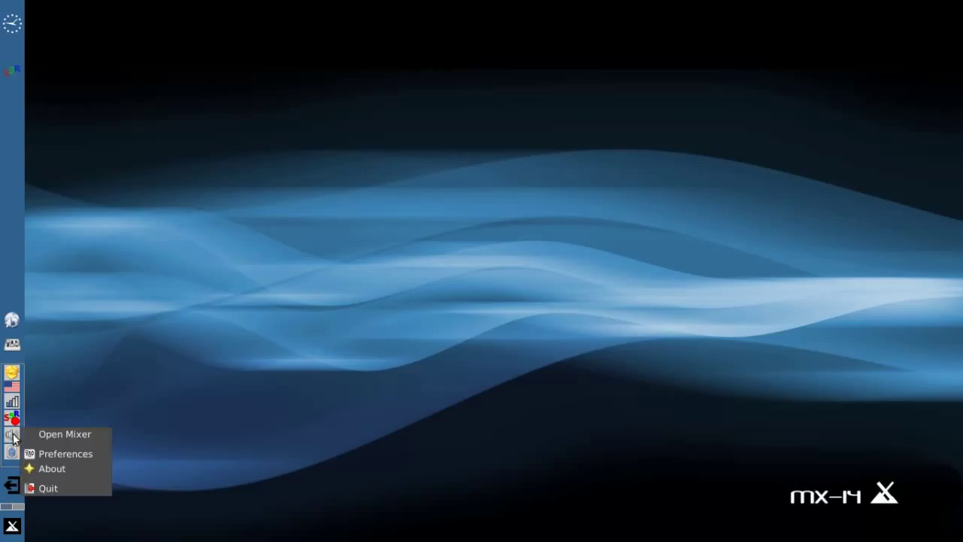
left_click(46, 489)
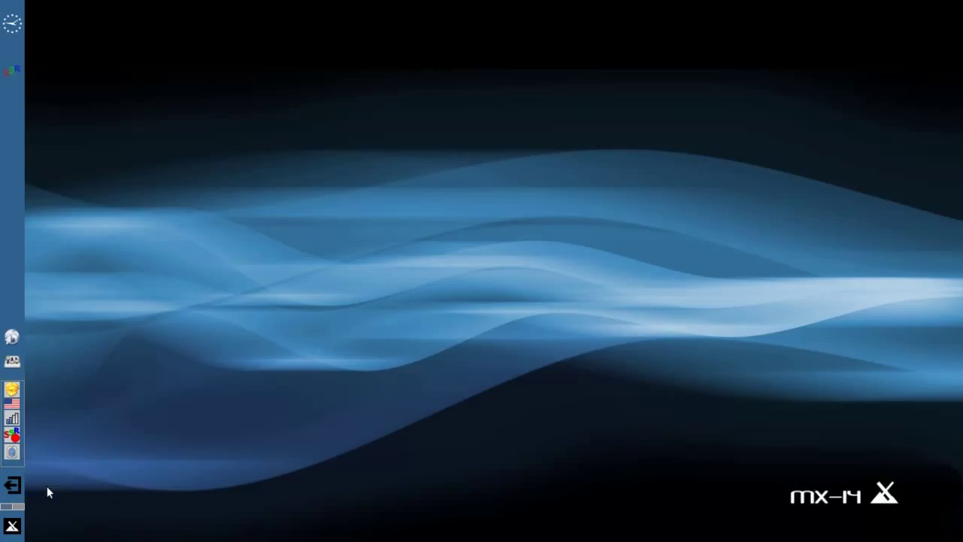
left_click(13, 526)
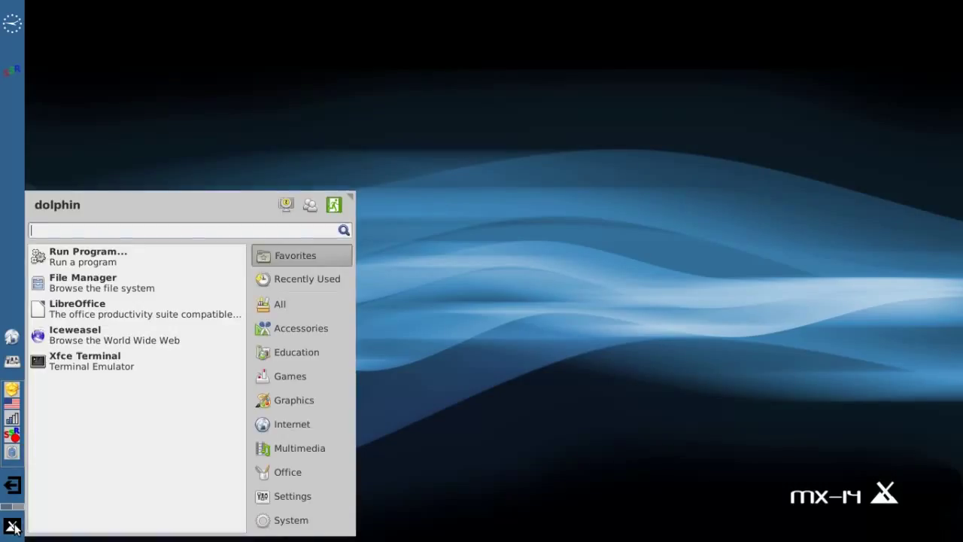
left_click(11, 246)
right_click(10, 246)
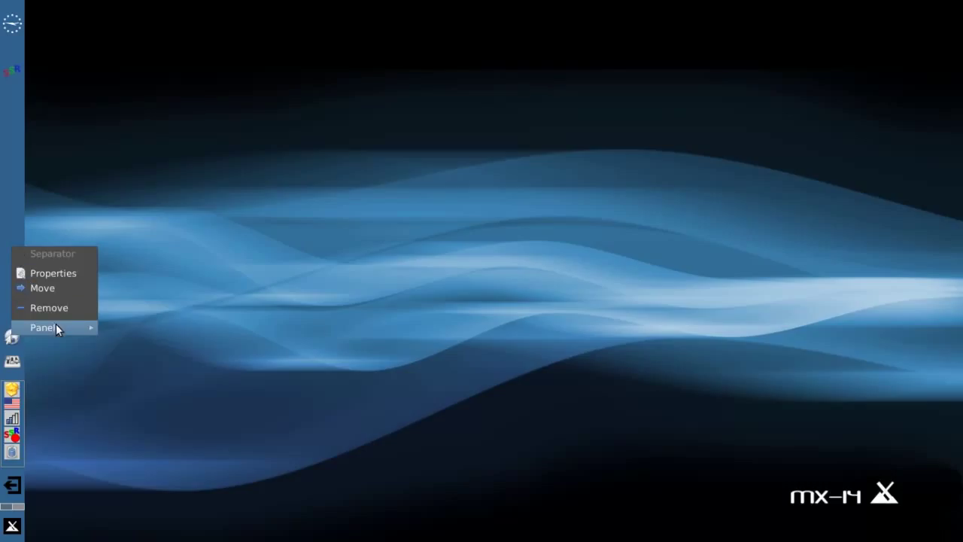
mouse_move(55, 325)
left_click(128, 329)
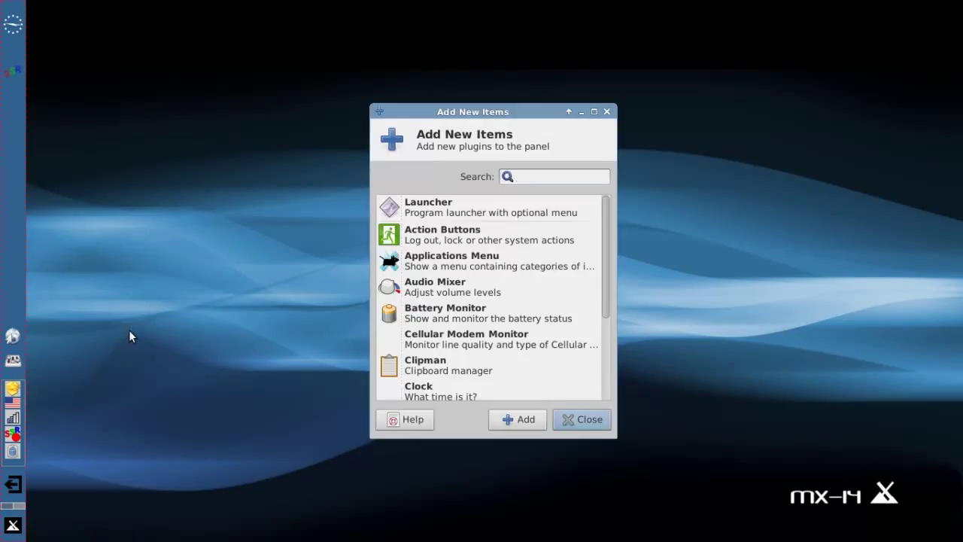
left_click(450, 281)
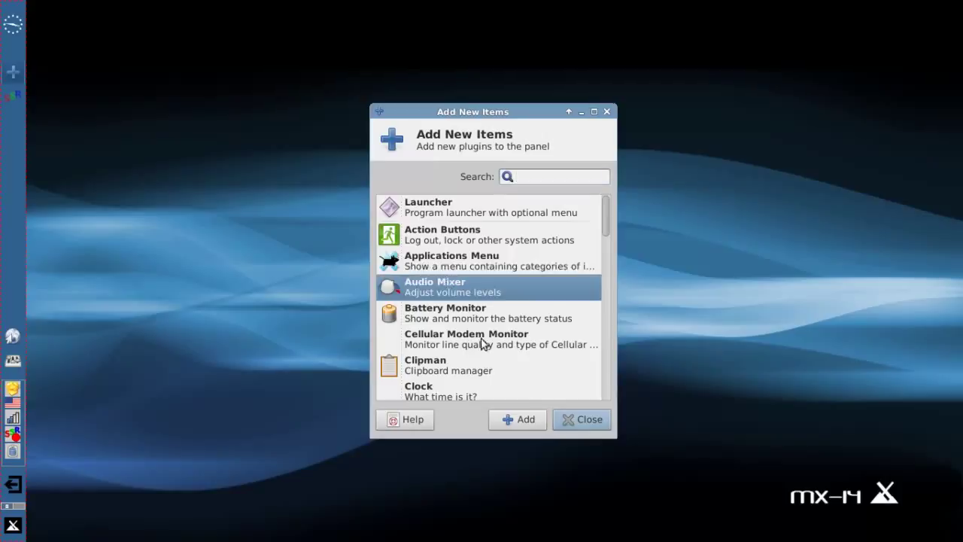
left_click(526, 419)
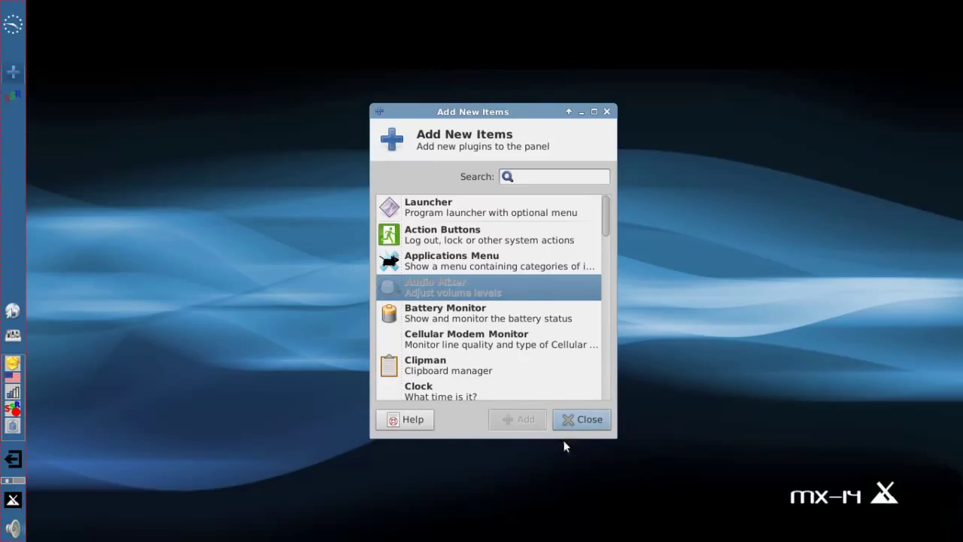
left_click(573, 420)
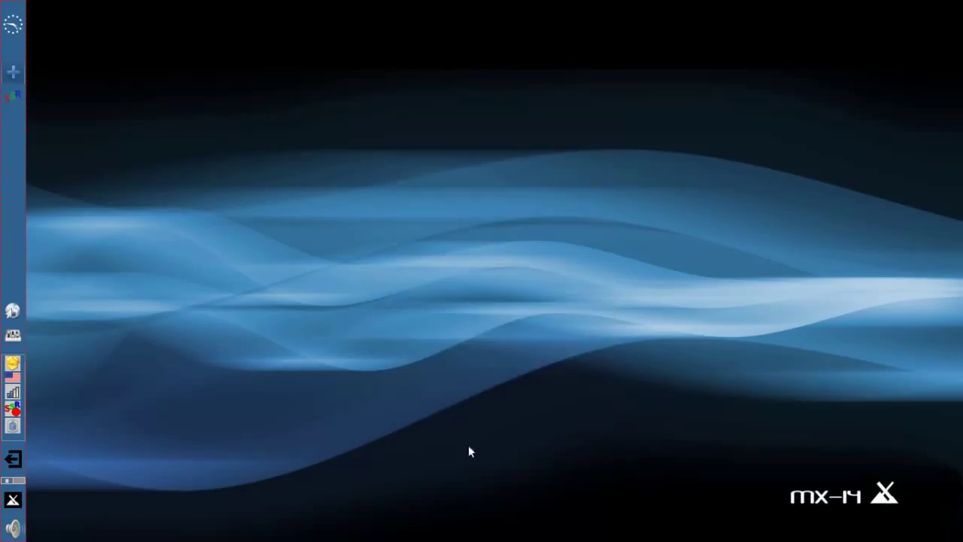
Move the Audio Mixer plugin along the panel to sit between the notification area and the log-out icon.
right_click(12, 529)
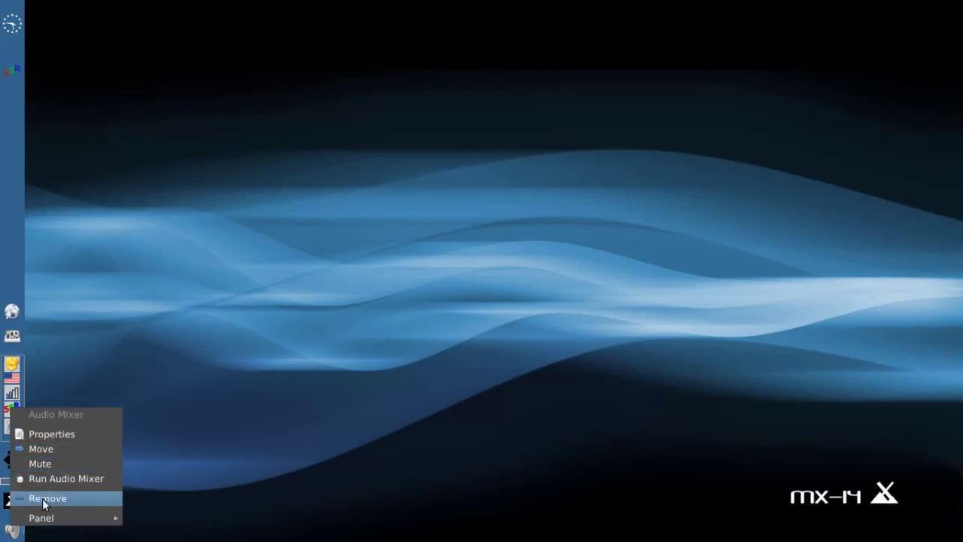
left_click(40, 449)
left_click(10, 451)
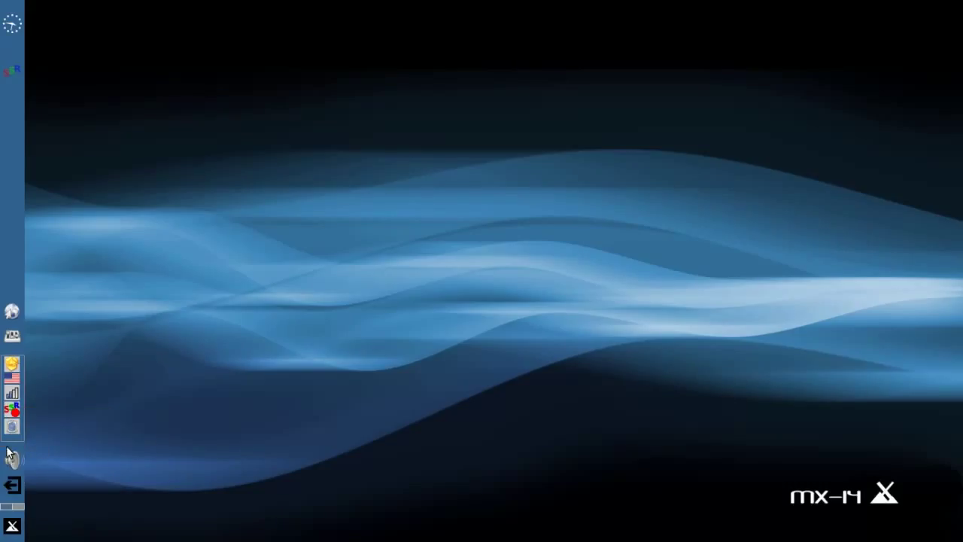
Set the Audio Mixer plugin's sound card to Playback: Built-in Audio Analog Stereo, keep the Master mixer track, and close its properties.
right_click(12, 460)
mouse_move(42, 445)
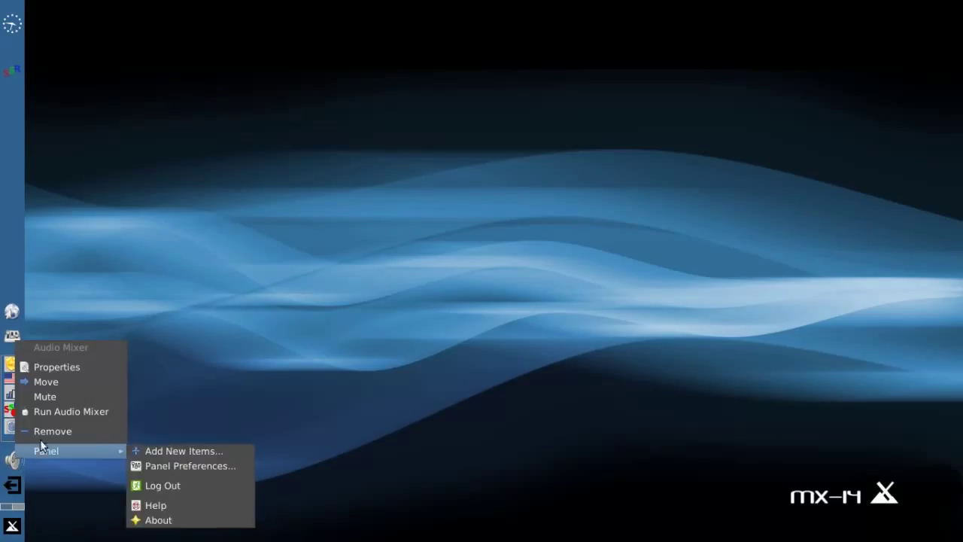
left_click(55, 365)
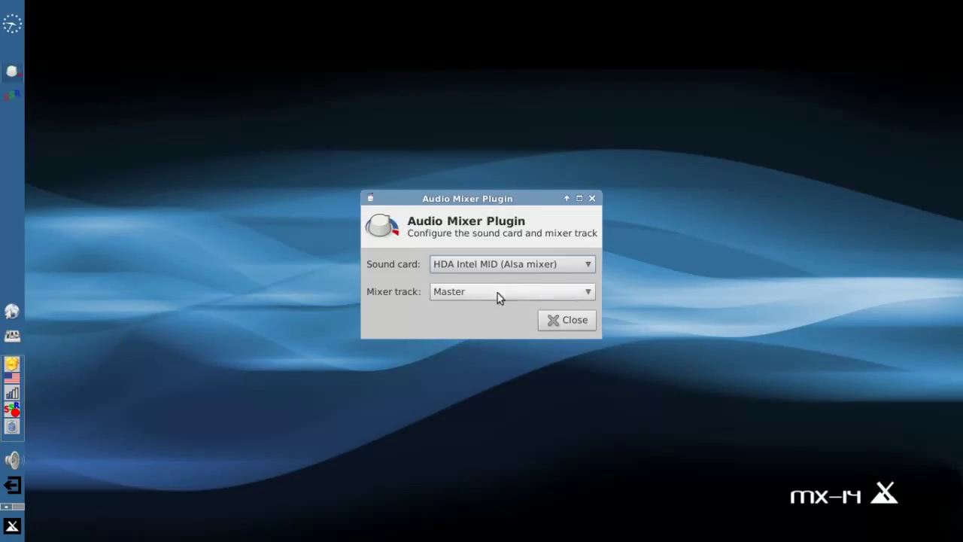
left_click(539, 265)
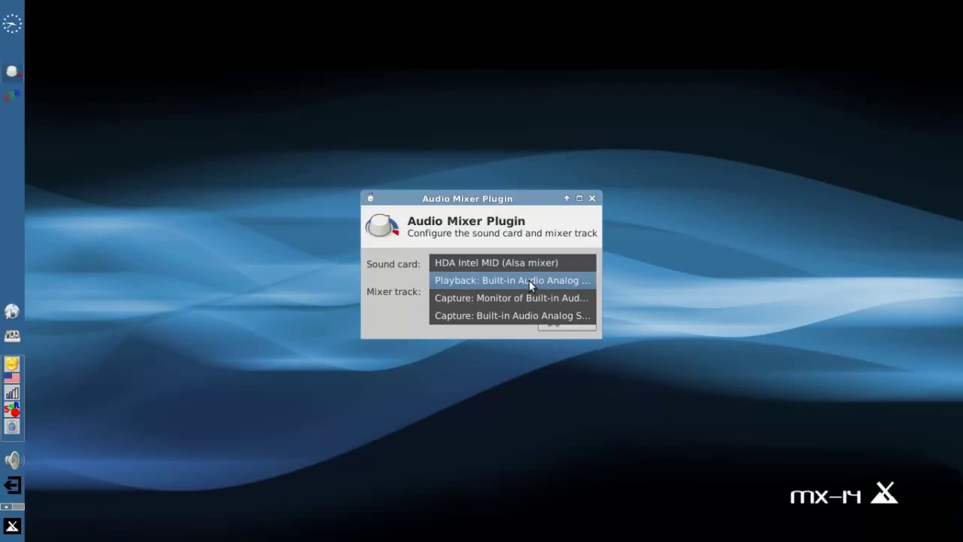
left_click(529, 280)
left_click(569, 295)
left_click(570, 295)
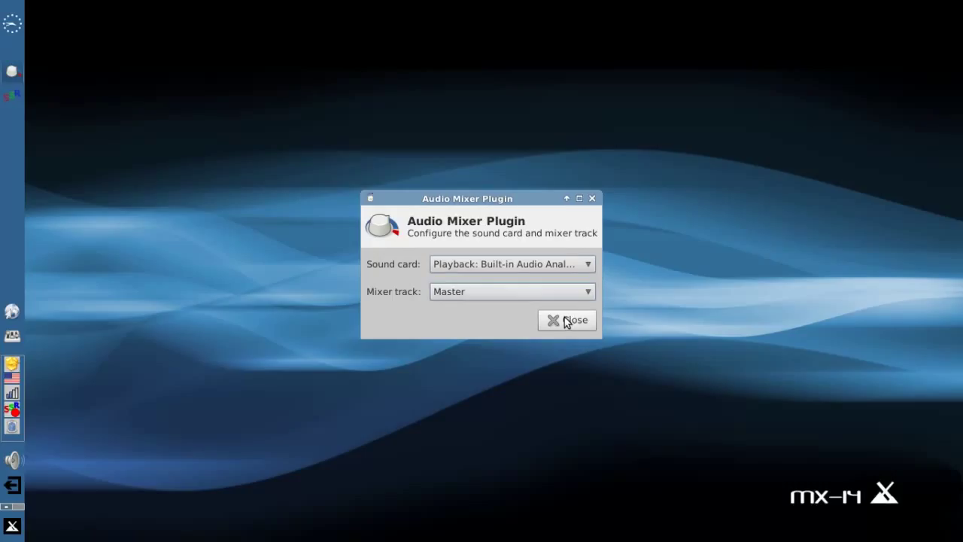
left_click(566, 319)
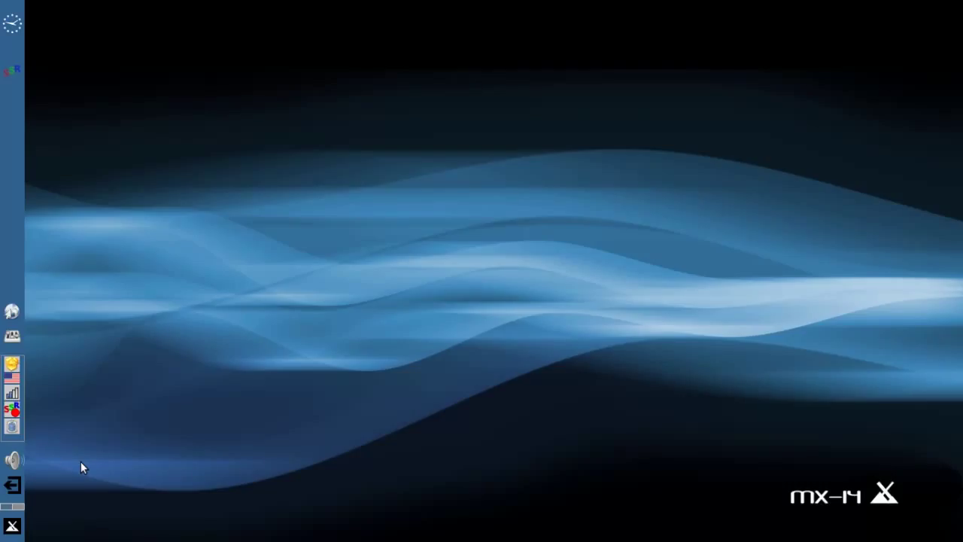
Launch Skype and sign in with the Skype Name option, entering the account password.
left_click(18, 522)
type("skyp")
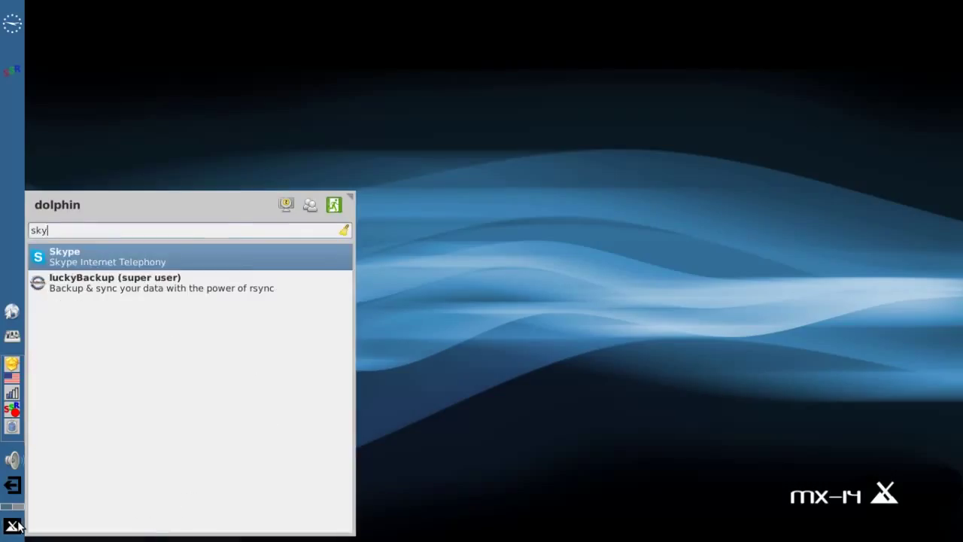
key("Return")
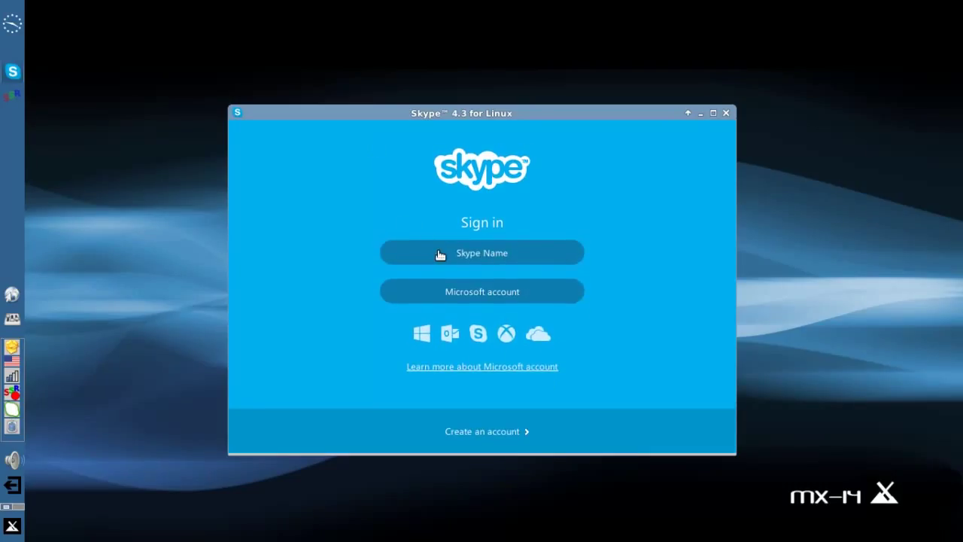
left_click(440, 255)
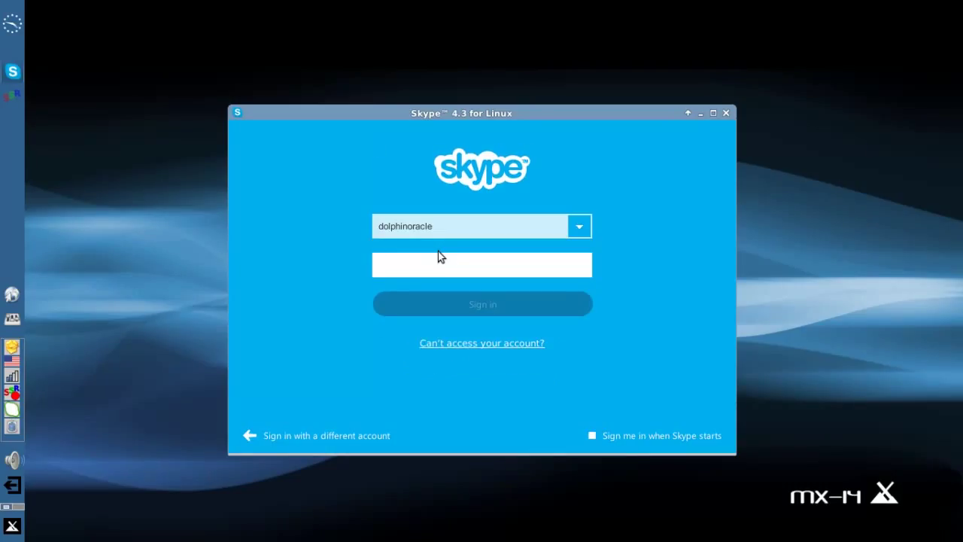
type("•••••")
key("Return")
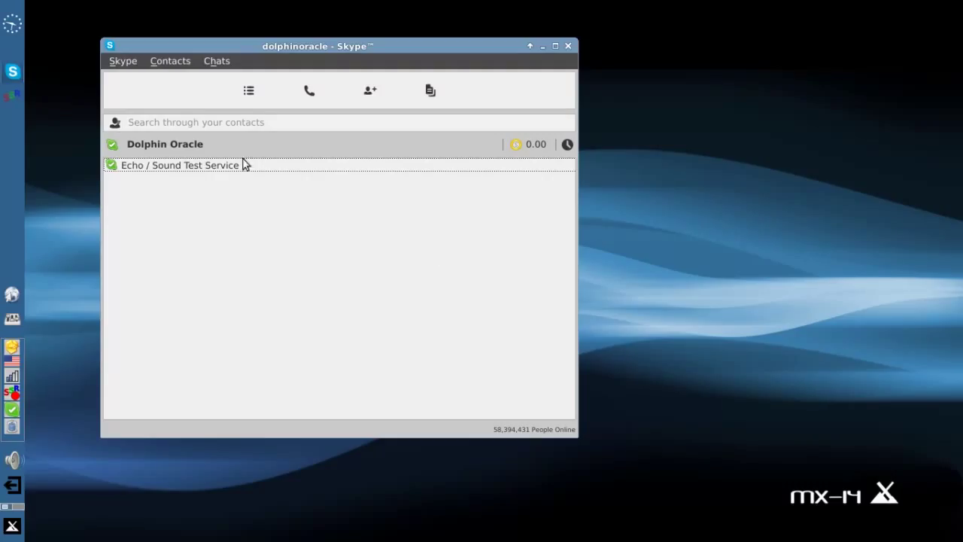
Place a test call to the Echo / Sound Test Service contact and end it after the sound check.
left_click(218, 167)
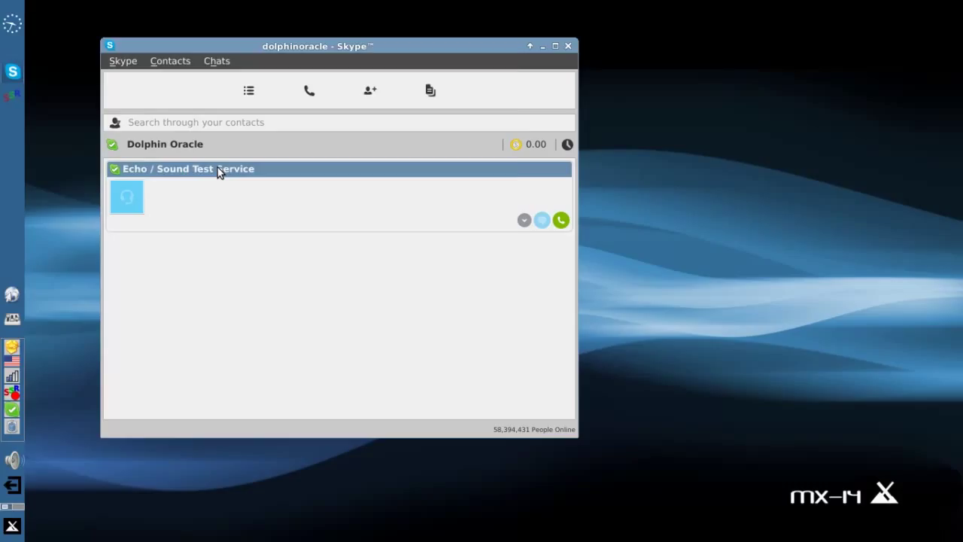
double_click(218, 168)
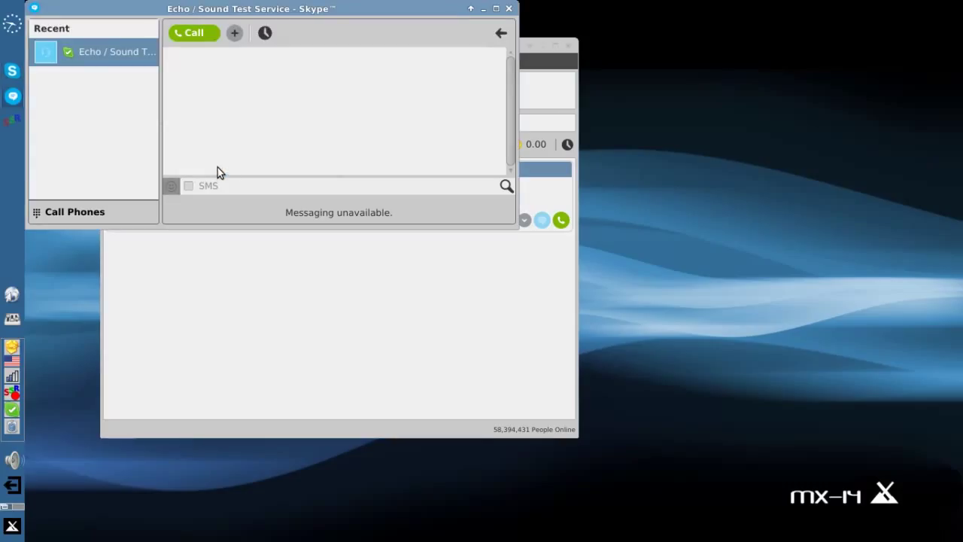
left_click(192, 34)
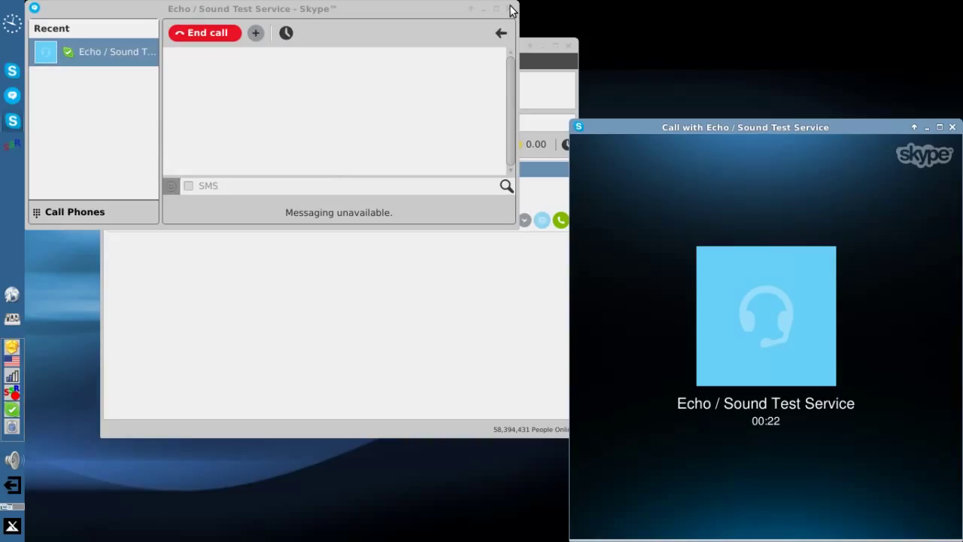
left_click(952, 127)
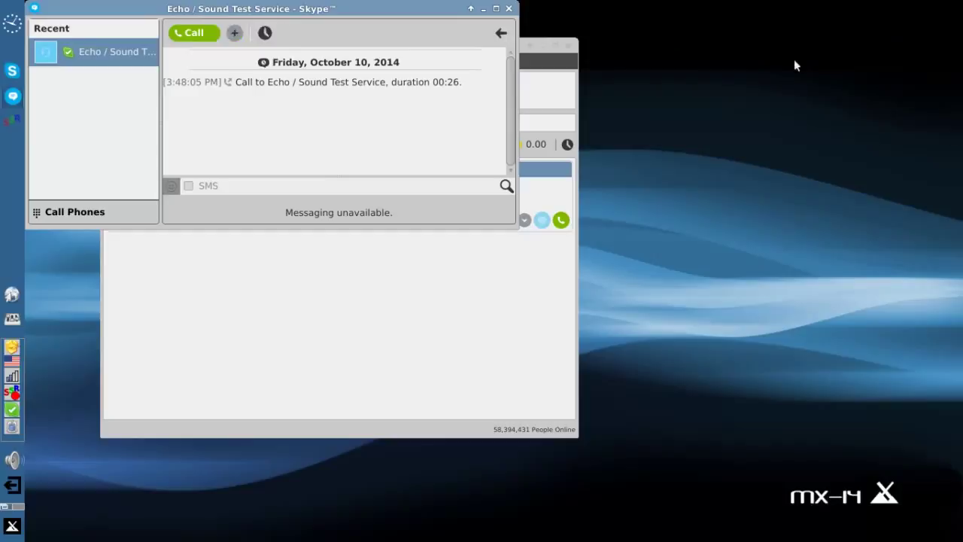
Close the Skype conversation and contacts windows, then quit Skype from the notification area.
left_click(509, 8)
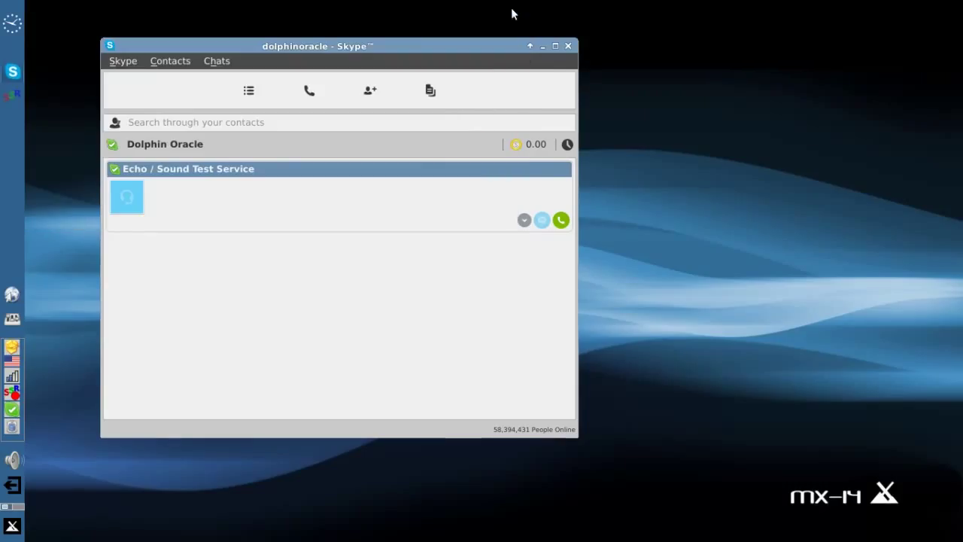
left_click(567, 46)
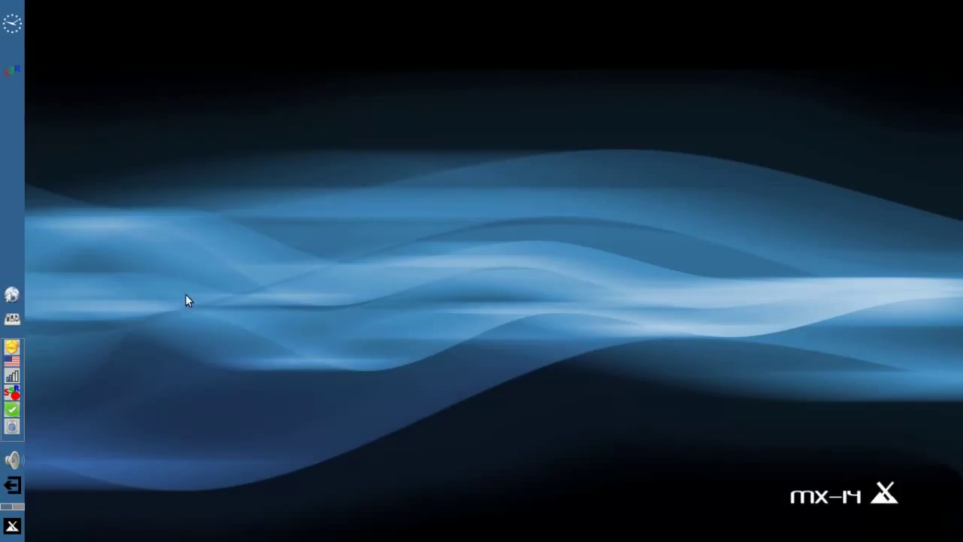
right_click(11, 411)
left_click(48, 402)
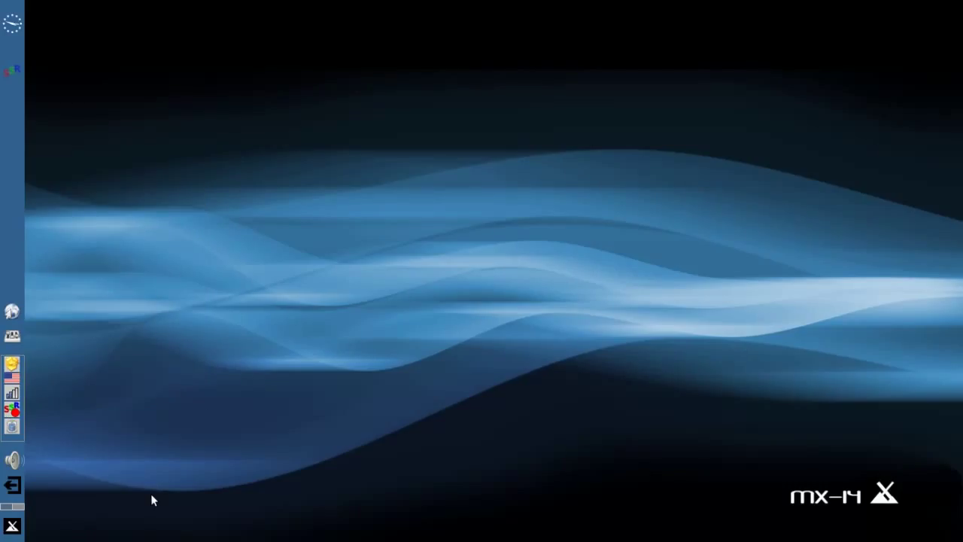
Examine the profile choices for Built-in Audio in PulseAudio Volume Control's configuration, keep Analog Stereo Duplex, and close the window.
left_click(12, 525)
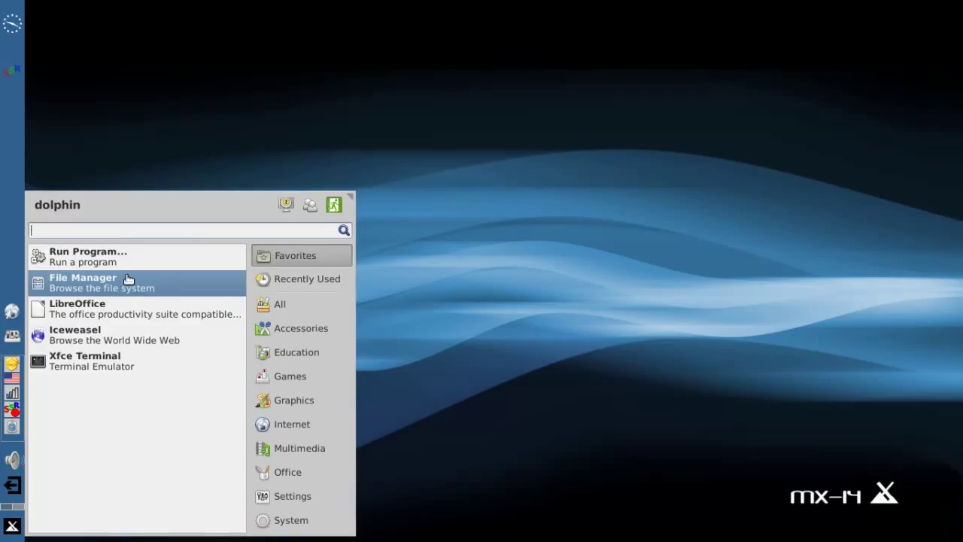
type("pu")
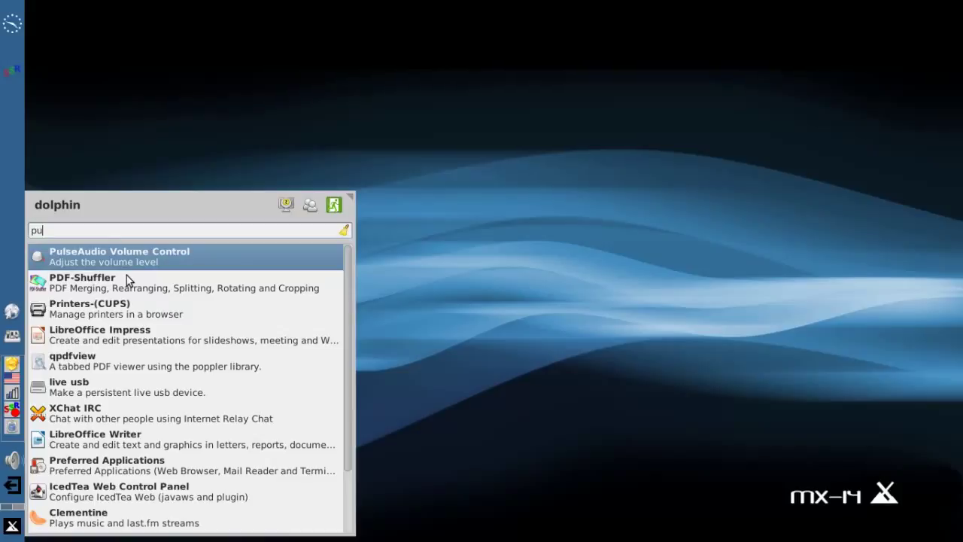
key("Return")
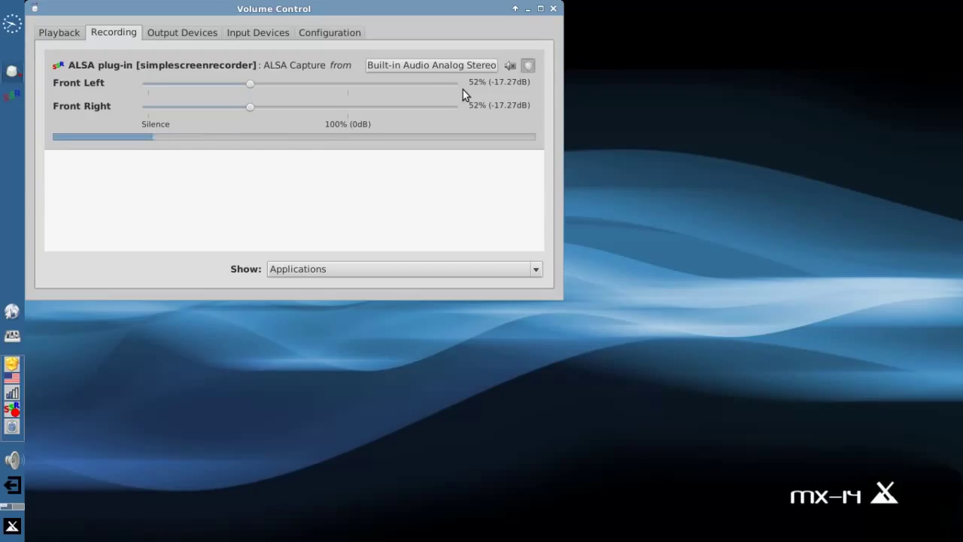
left_click(319, 34)
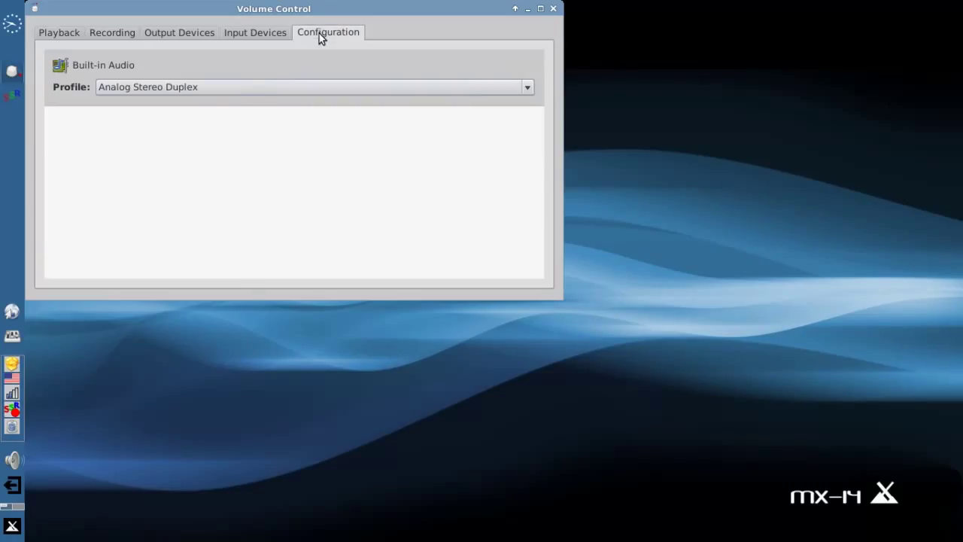
left_click(232, 89)
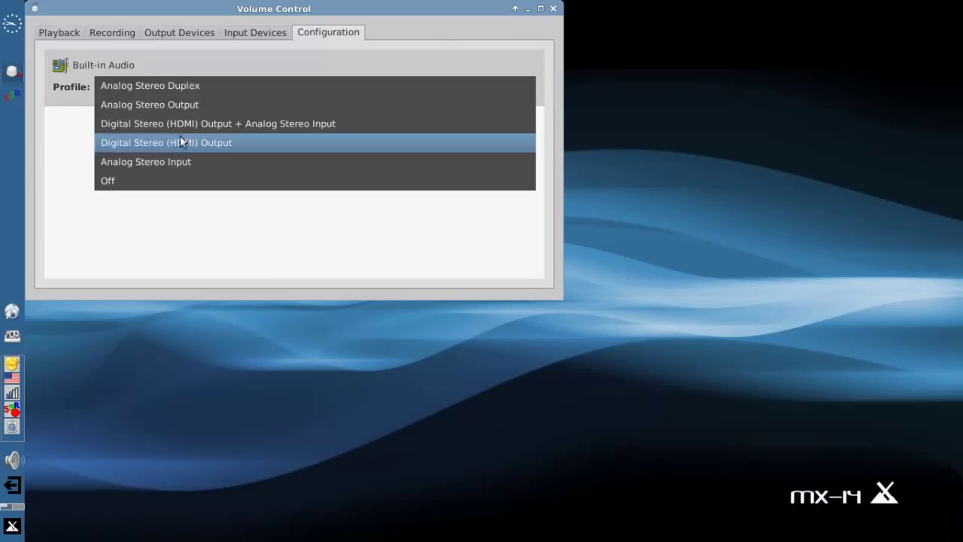
left_click(438, 36)
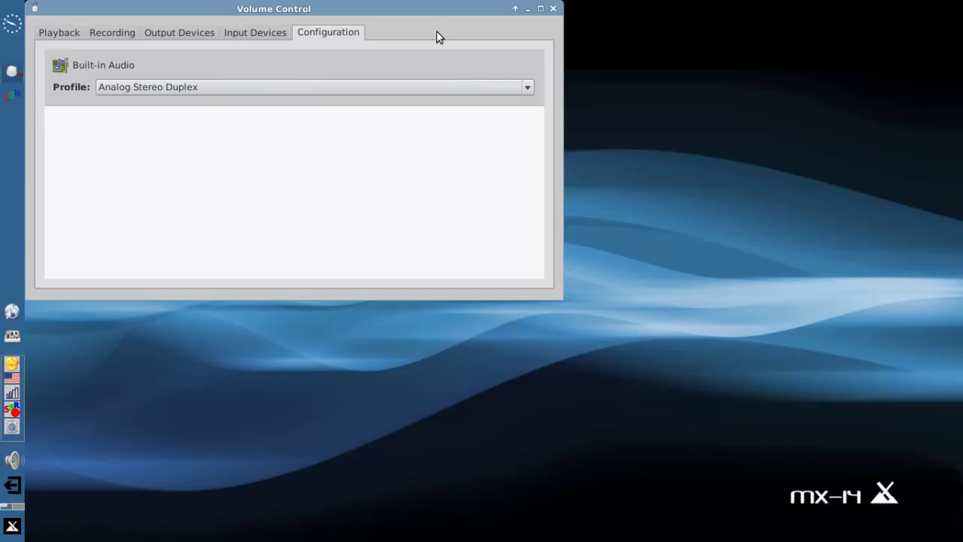
left_click(553, 9)
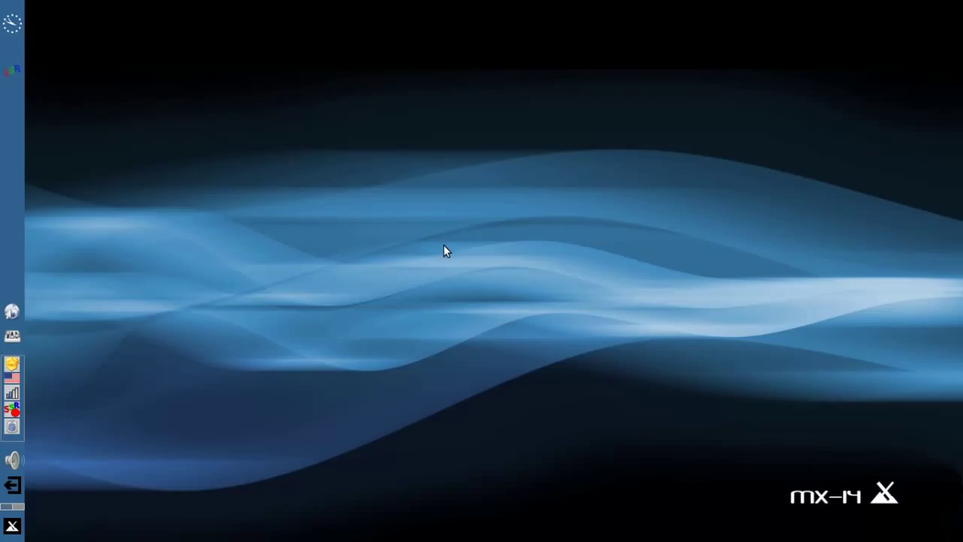